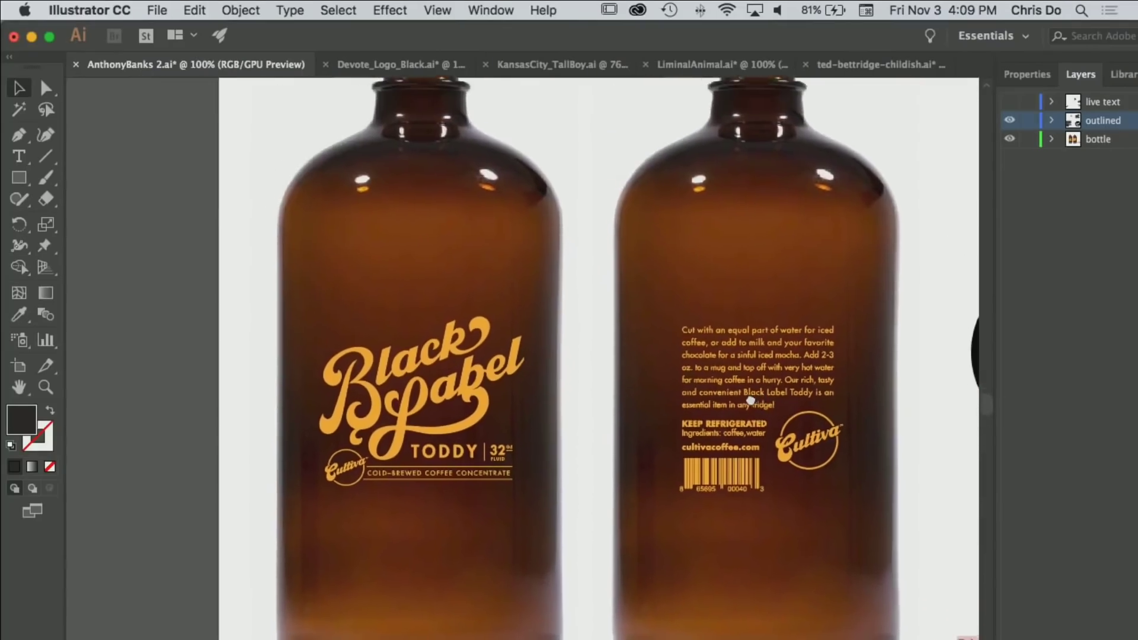
- Circle the junction of the b in "Label" and the swash in red with the Paintbrush, then undo the mark
{"action": "left_click_drag", "start_coordinate": [630, 361], "coordinate": [208, 363]}
{"action": "scroll", "coordinate": [681, 364], "scroll_direction": "right", "scroll_amount": 10}
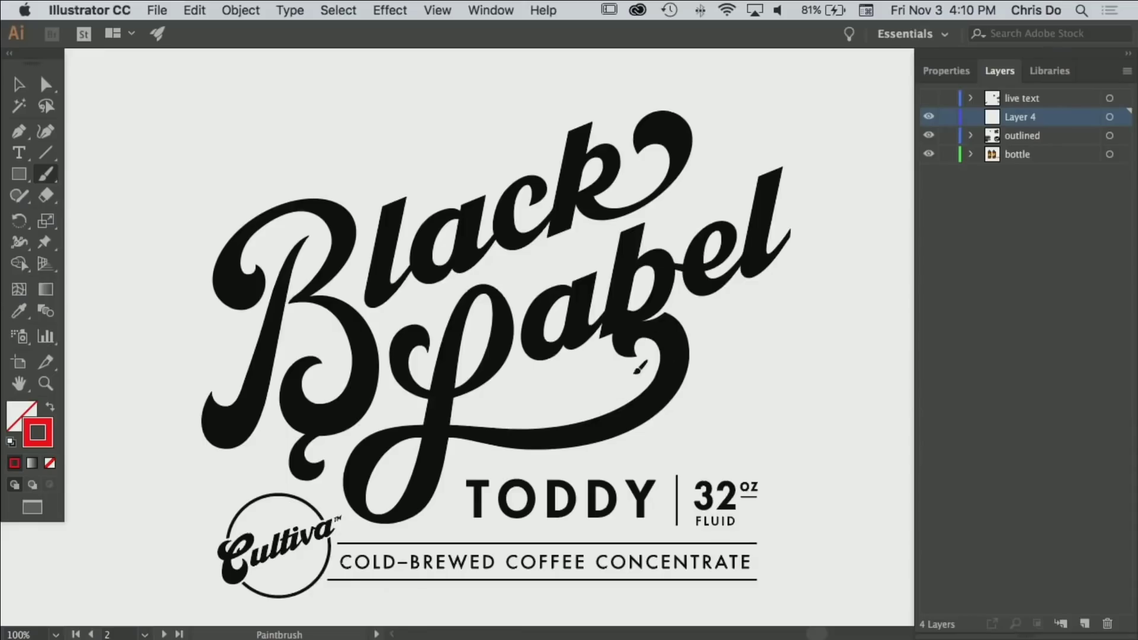
{"action": "mouse_move", "coordinate": [634, 373]}
{"action": "left_mouse_down"}
{"action": "mouse_move", "coordinate": [682, 310]}
{"action": "mouse_move", "coordinate": [645, 293]}
{"action": "mouse_move", "coordinate": [610, 325]}
{"action": "mouse_move", "coordinate": [629, 375]}
{"action": "left_mouse_up"}
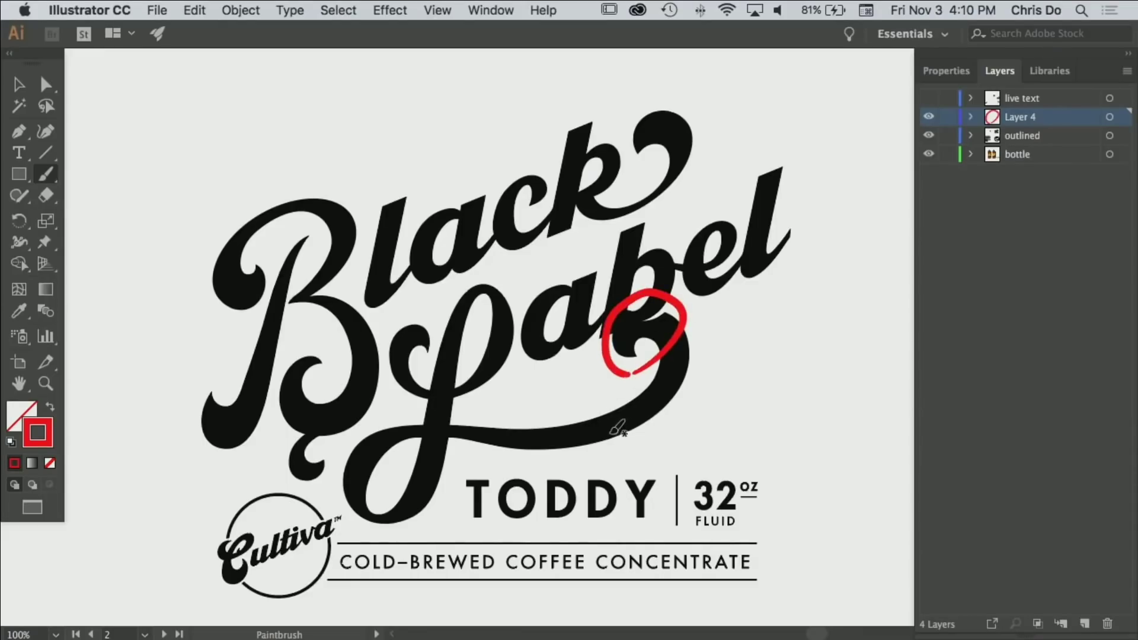
{"action": "key", "text": "super+z"}
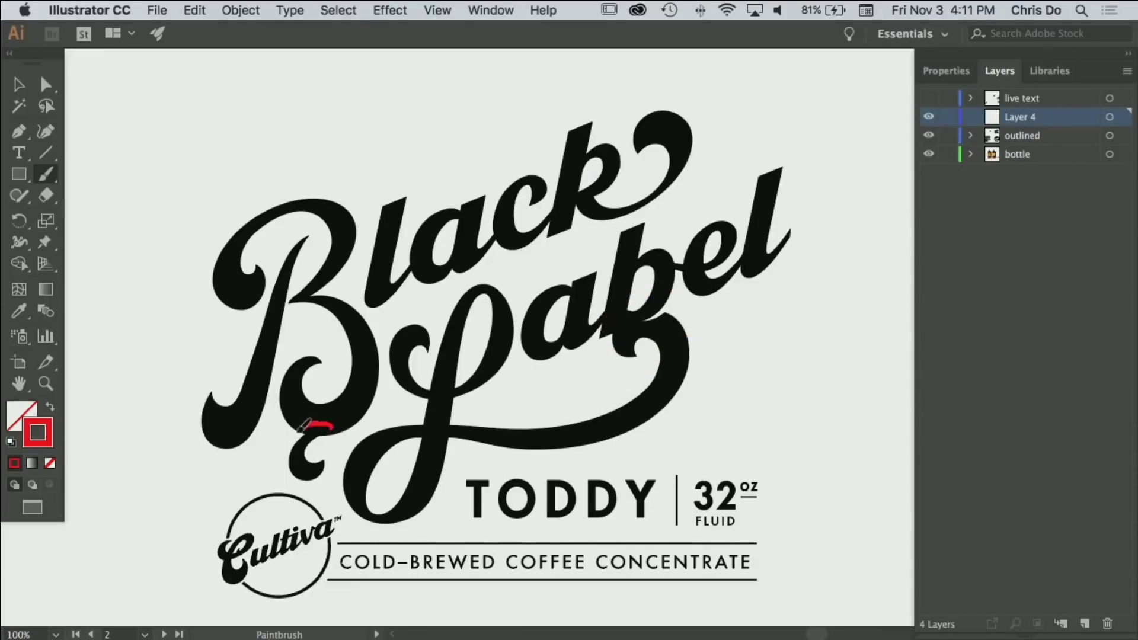
- Mark the joint beneath the B and the k with its swash using red brush strokes, undoing the marks
{"action": "mouse_move", "coordinate": [302, 425]}
{"action": "left_mouse_down"}
{"action": "mouse_move", "coordinate": [325, 490]}
{"action": "mouse_move", "coordinate": [333, 421]}
{"action": "left_mouse_up"}
{"action": "key", "text": "super+z"}
{"action": "mouse_move", "coordinate": [590, 203]}
{"action": "left_mouse_down"}
{"action": "mouse_move", "coordinate": [651, 190]}
{"action": "mouse_move", "coordinate": [677, 147]}
{"action": "mouse_move", "coordinate": [657, 118]}
{"action": "left_mouse_up"}
{"action": "left_click_drag", "start_coordinate": [645, 175], "coordinate": [644, 178]}
{"action": "key", "text": "super+z"}
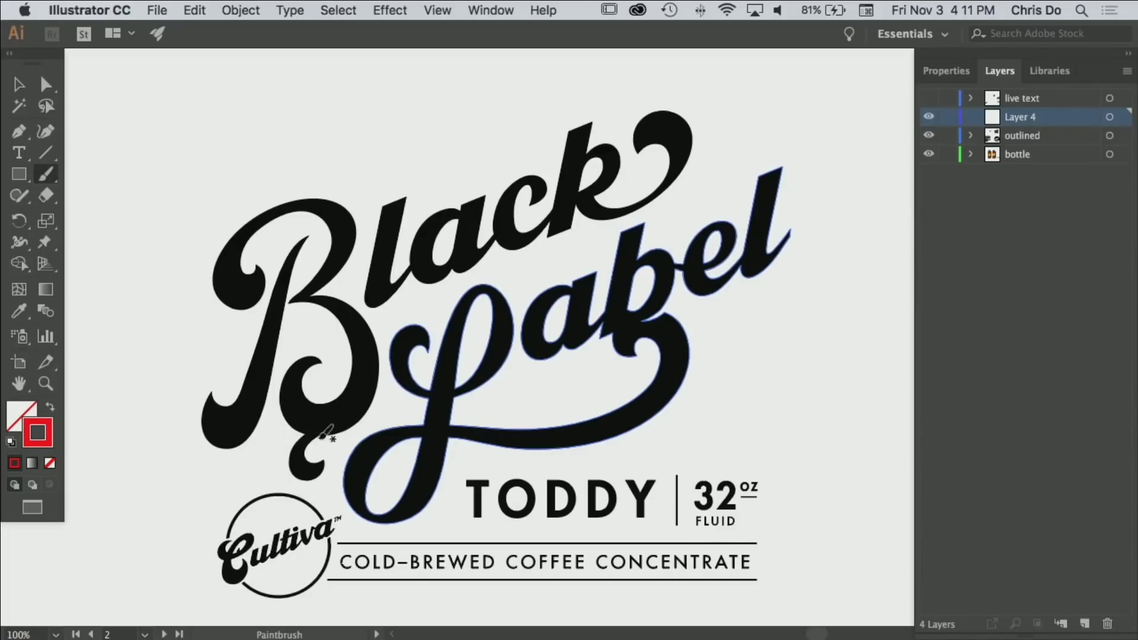
- Mark the ornament and space above the Cultiva badge in red, undo it, and trace the L's swash and the b's stem
{"action": "mouse_move", "coordinate": [309, 465]}
{"action": "left_mouse_down"}
{"action": "mouse_move", "coordinate": [305, 434]}
{"action": "mouse_move", "coordinate": [261, 441]}
{"action": "mouse_move", "coordinate": [231, 457]}
{"action": "mouse_move", "coordinate": [207, 508]}
{"action": "mouse_move", "coordinate": [275, 483]}
{"action": "mouse_move", "coordinate": [331, 497]}
{"action": "mouse_move", "coordinate": [313, 436]}
{"action": "left_mouse_up"}
{"action": "key", "text": "super+z"}
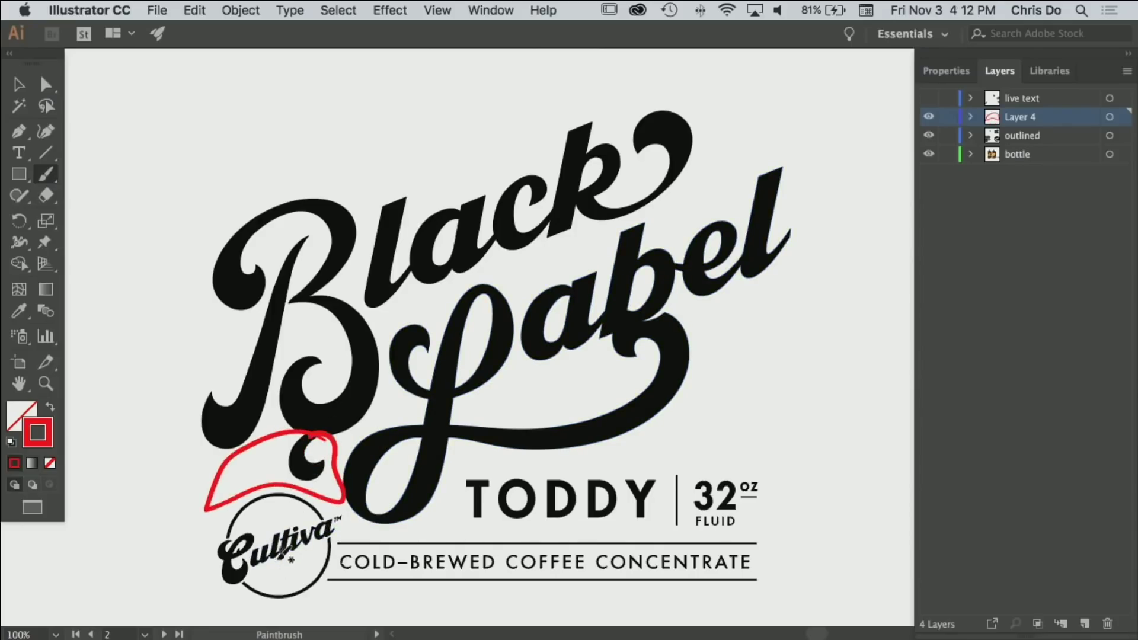
{"action": "key", "text": "super+z"}
{"action": "mouse_move", "coordinate": [451, 335]}
{"action": "left_mouse_down"}
{"action": "mouse_move", "coordinate": [428, 483]}
{"action": "mouse_move", "coordinate": [396, 513]}
{"action": "mouse_move", "coordinate": [370, 487]}
{"action": "mouse_move", "coordinate": [395, 444]}
{"action": "mouse_move", "coordinate": [587, 430]}
{"action": "mouse_move", "coordinate": [634, 417]}
{"action": "mouse_move", "coordinate": [667, 373]}
{"action": "mouse_move", "coordinate": [653, 347]}
{"action": "mouse_move", "coordinate": [618, 353]}
{"action": "mouse_move", "coordinate": [592, 380]}
{"action": "left_mouse_up"}
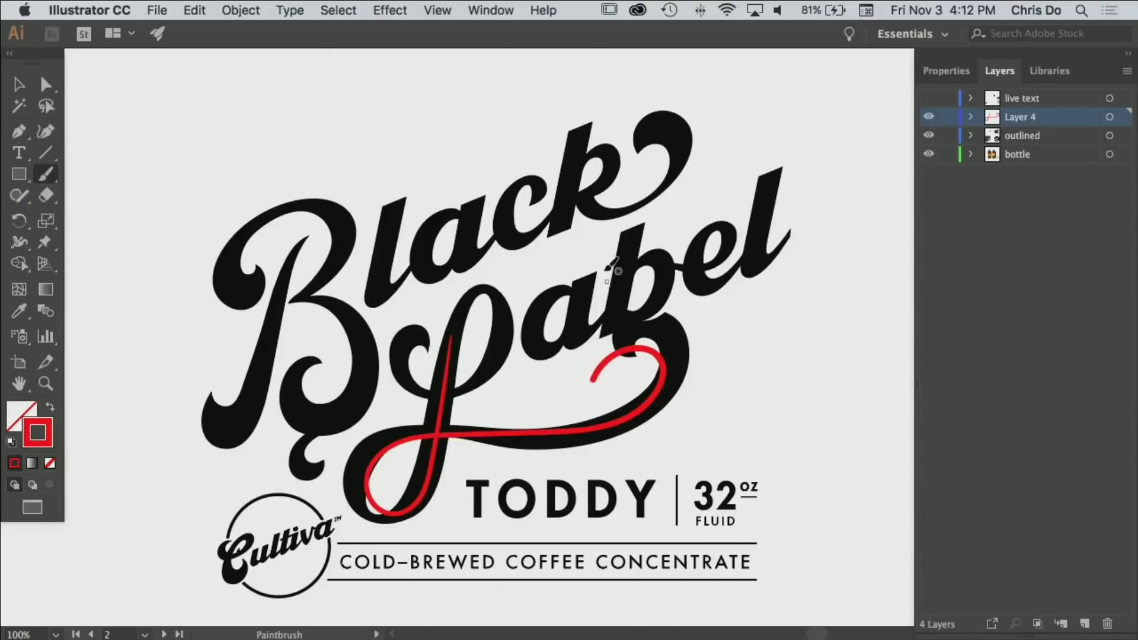
{"action": "left_click_drag", "start_coordinate": [631, 257], "coordinate": [610, 324]}
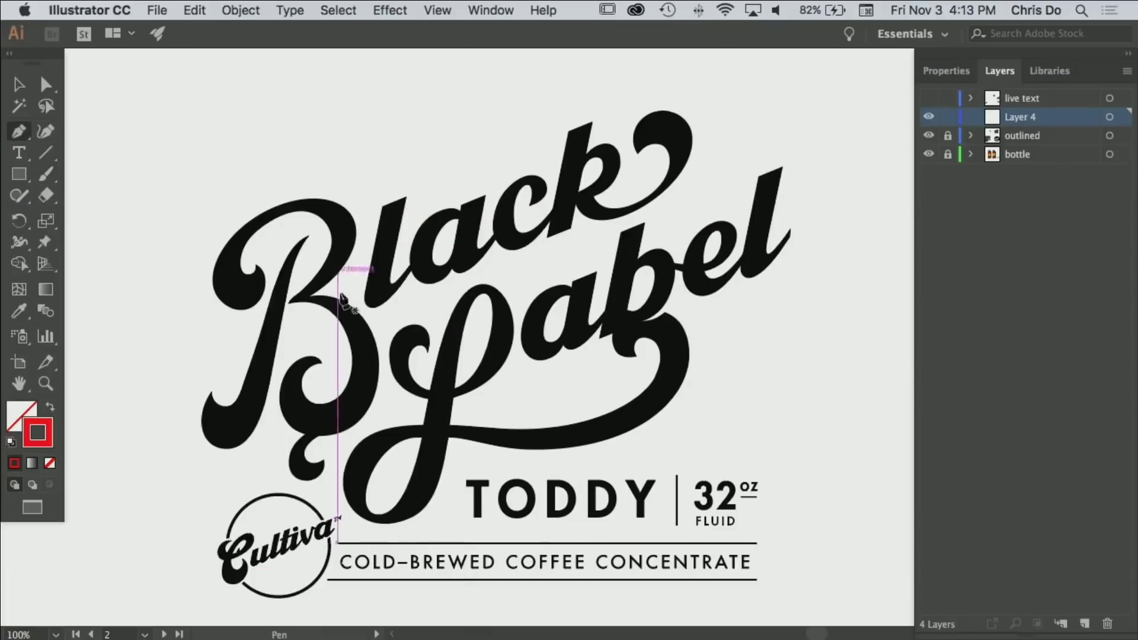
- Draw a straight slanted red guide line along the baseline of "Black" with the Pen tool and adjust its end
{"action": "left_click", "coordinate": [207, 366]}
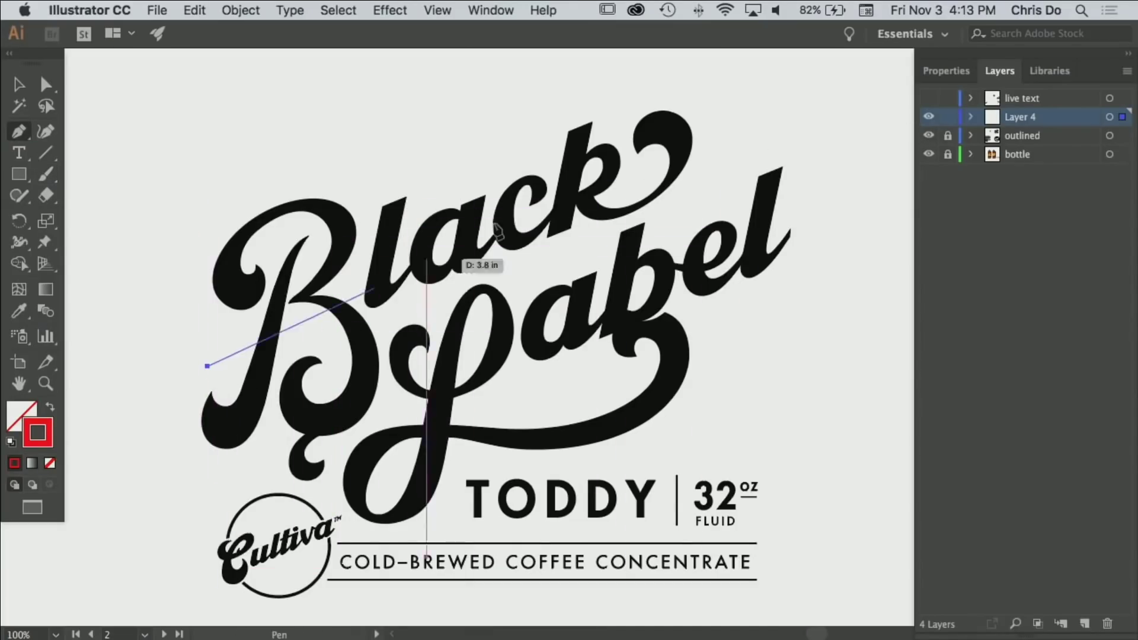
{"action": "left_click", "coordinate": [772, 150]}
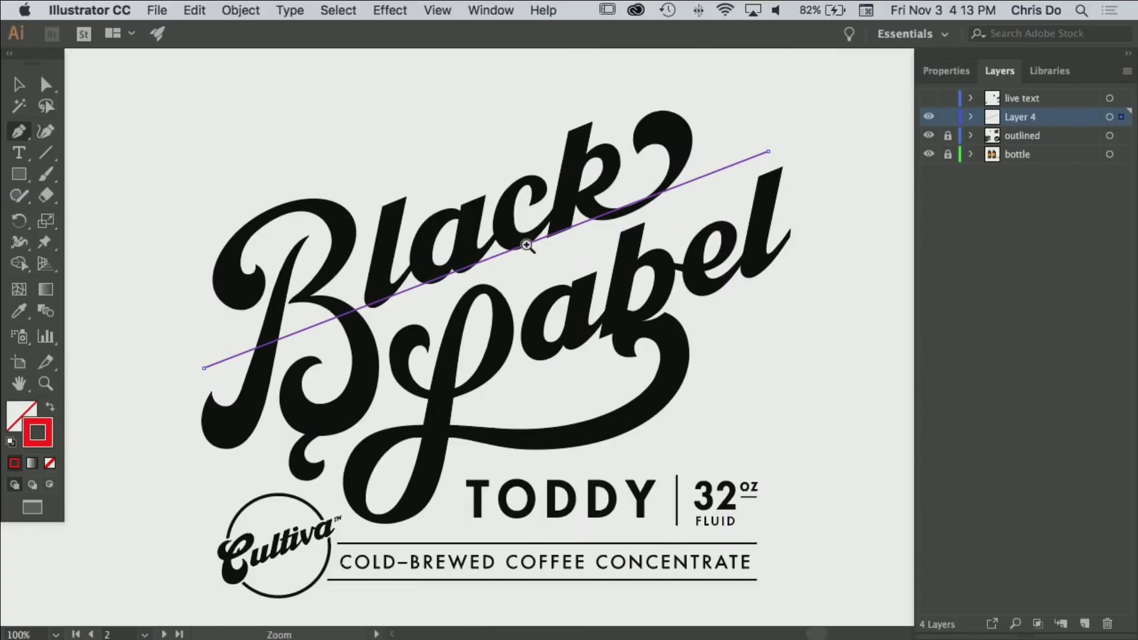
{"action": "left_click_drag", "start_coordinate": [528, 246], "coordinate": [688, 248]}
{"action": "left_click_drag", "start_coordinate": [446, 329], "coordinate": [589, 267]}
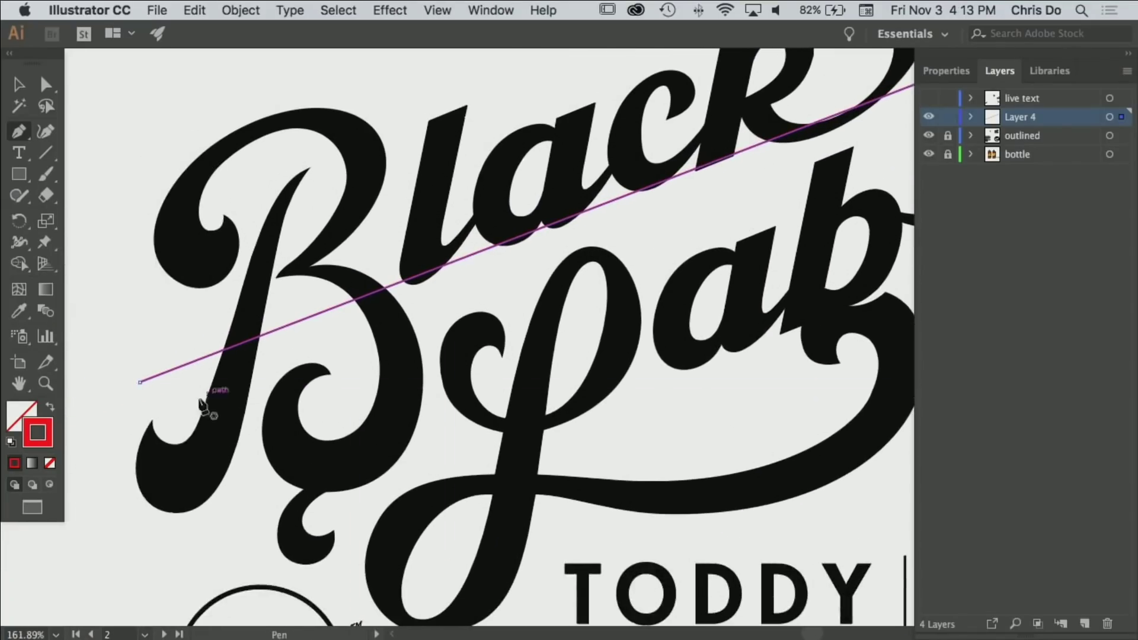
{"action": "left_click_drag", "start_coordinate": [136, 383], "coordinate": [127, 392]}
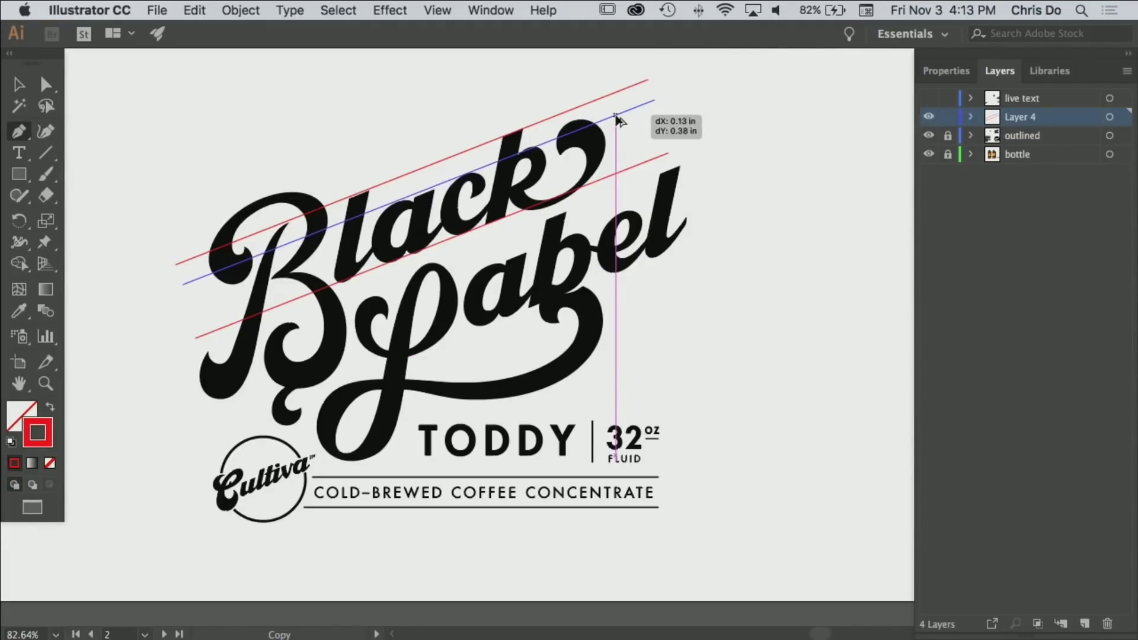
- Place a copy of the slanted baseline guide at the x-height of "Black", parallel to the other guide lines
{"action": "left_click_drag", "start_coordinate": [617, 119], "coordinate": [618, 122]}
{"action": "scroll", "coordinate": [472, 186], "scroll_direction": "up", "scroll_amount": 6}
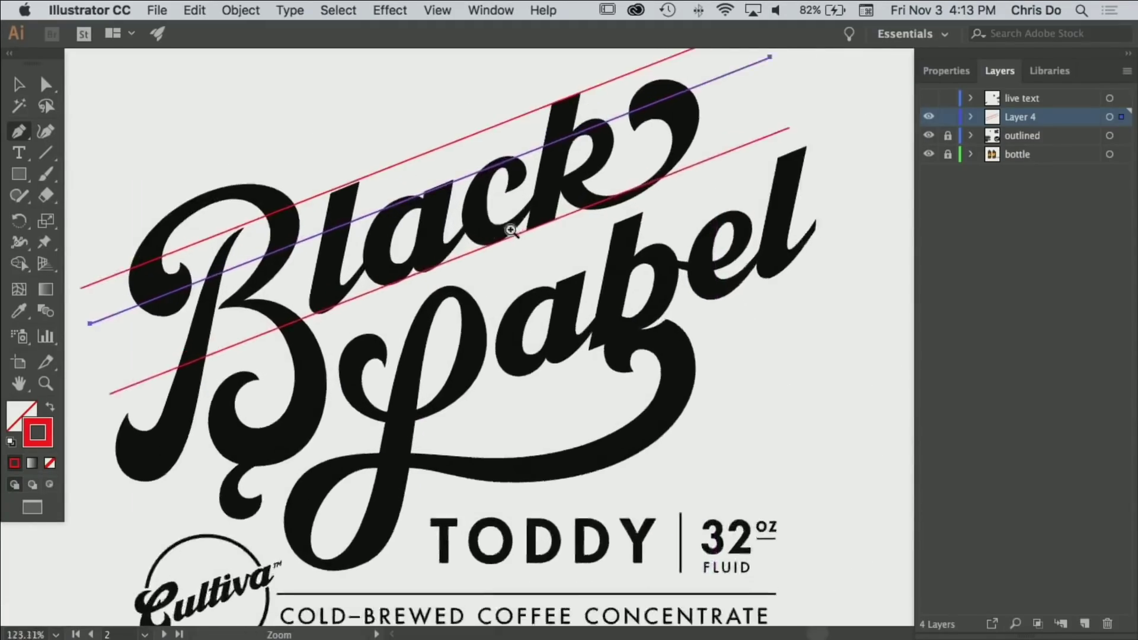
{"action": "left_click_drag", "start_coordinate": [571, 127], "coordinate": [574, 122]}
{"action": "left_click", "coordinate": [563, 202], "text": "alt+super"}
{"action": "left_click", "coordinate": [564, 202], "text": "alt+super"}
{"action": "left_click", "coordinate": [564, 202], "text": "alt+super"}
{"action": "left_click_drag", "start_coordinate": [515, 355], "coordinate": [511, 223]}
{"action": "left_click", "coordinate": [539, 338], "text": "alt+super"}
{"action": "left_click", "coordinate": [539, 338], "text": "alt+super"}
{"action": "left_click", "coordinate": [539, 338], "text": "alt+super"}
{"action": "left_click_drag", "start_coordinate": [525, 340], "coordinate": [657, 323]}
{"action": "left_click_drag", "start_coordinate": [614, 330], "coordinate": [558, 339]}
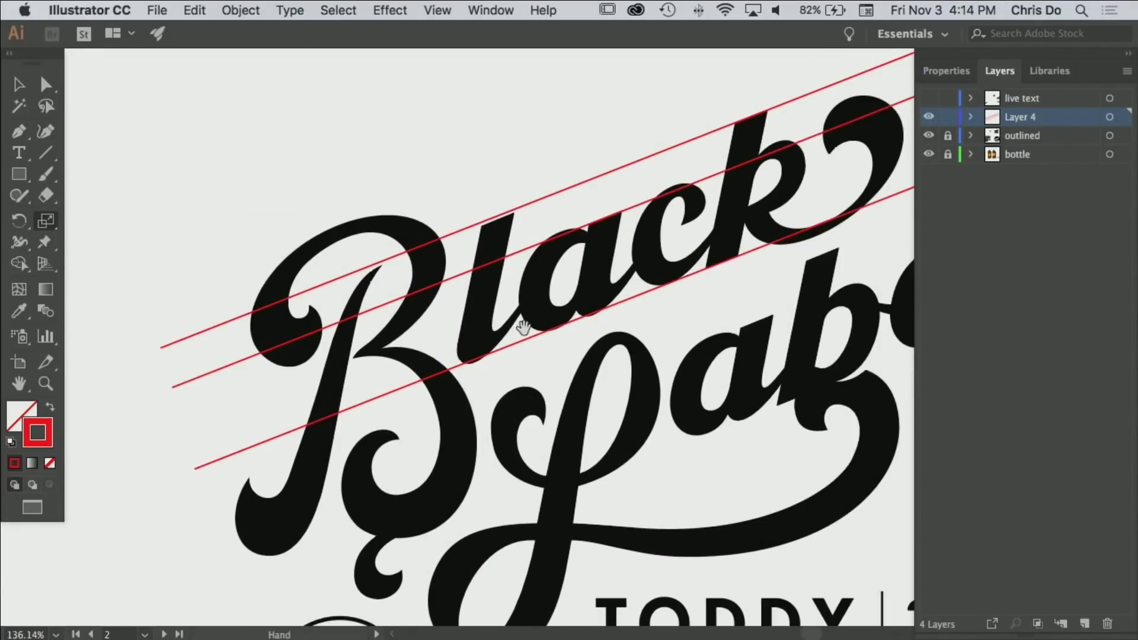
- Draw a steep red guide line along the edge of the l in "Black" to show its stem angle, extending it upward
{"action": "left_click_drag", "start_coordinate": [523, 326], "coordinate": [430, 340]}
{"action": "key", "text": "v"}
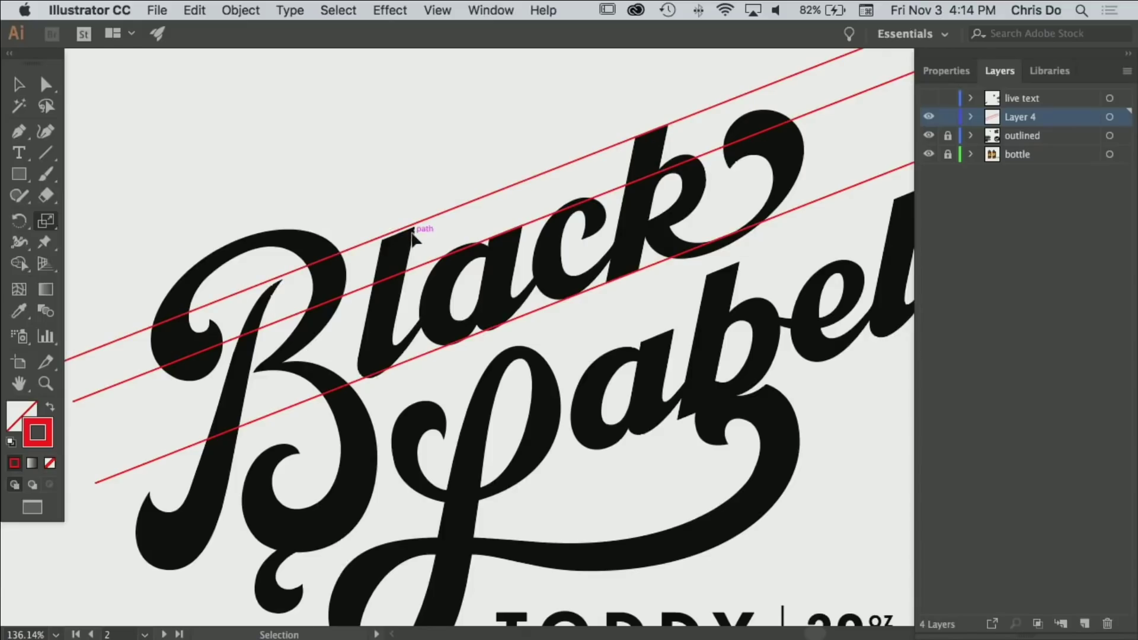
{"action": "key", "text": "p"}
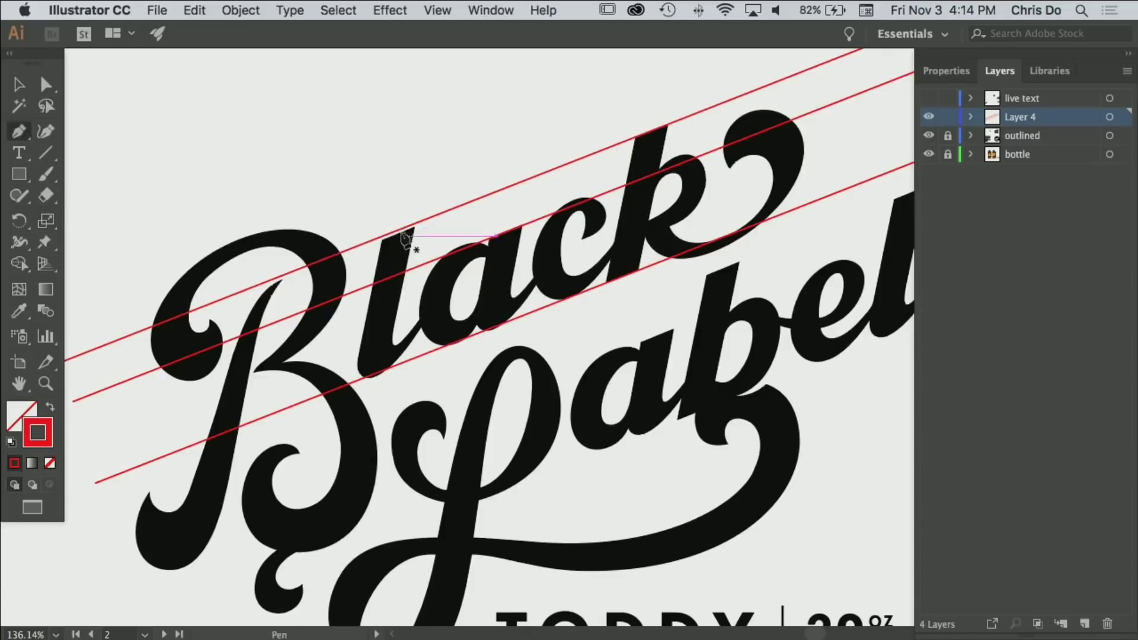
{"action": "left_click_drag", "start_coordinate": [370, 221], "coordinate": [386, 191]}
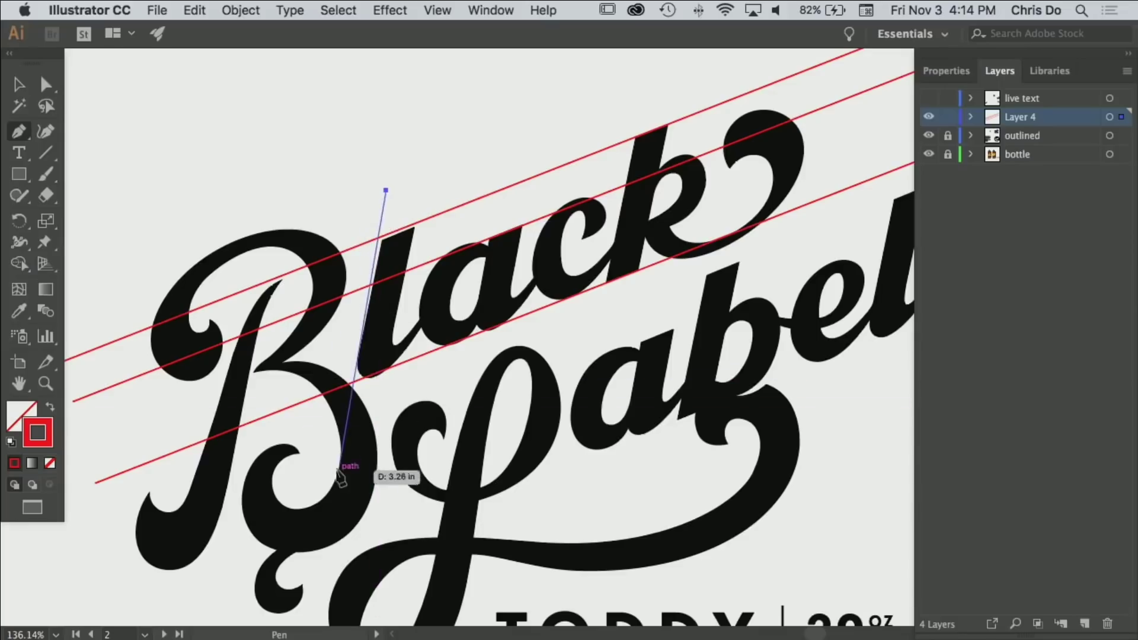
{"action": "left_click", "coordinate": [336, 496]}
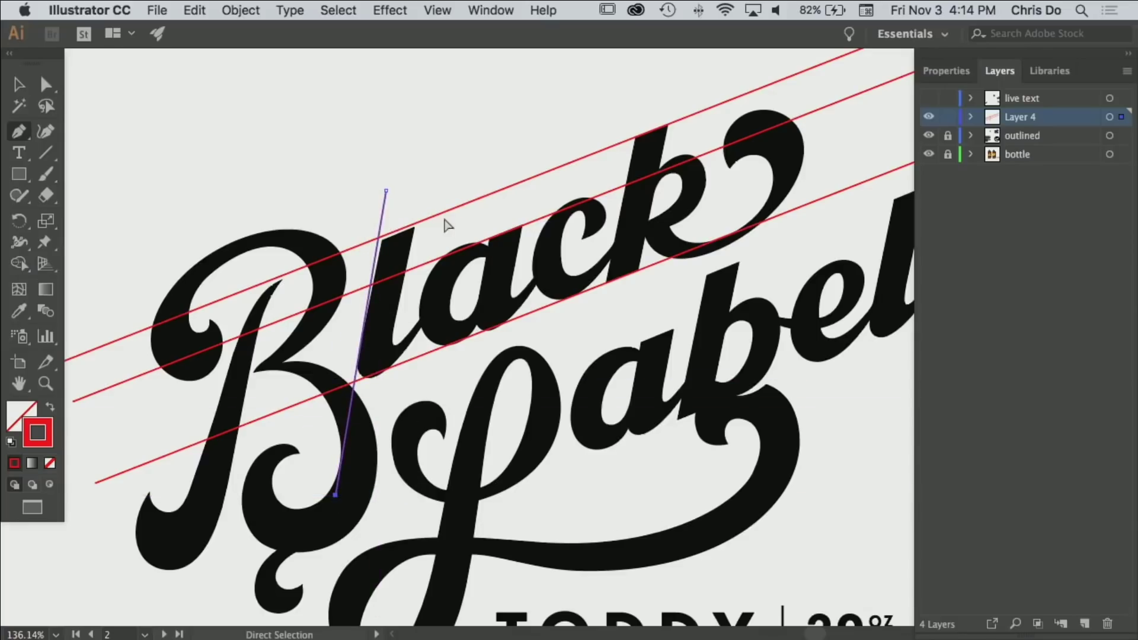
{"action": "left_click_drag", "start_coordinate": [386, 192], "coordinate": [401, 158]}
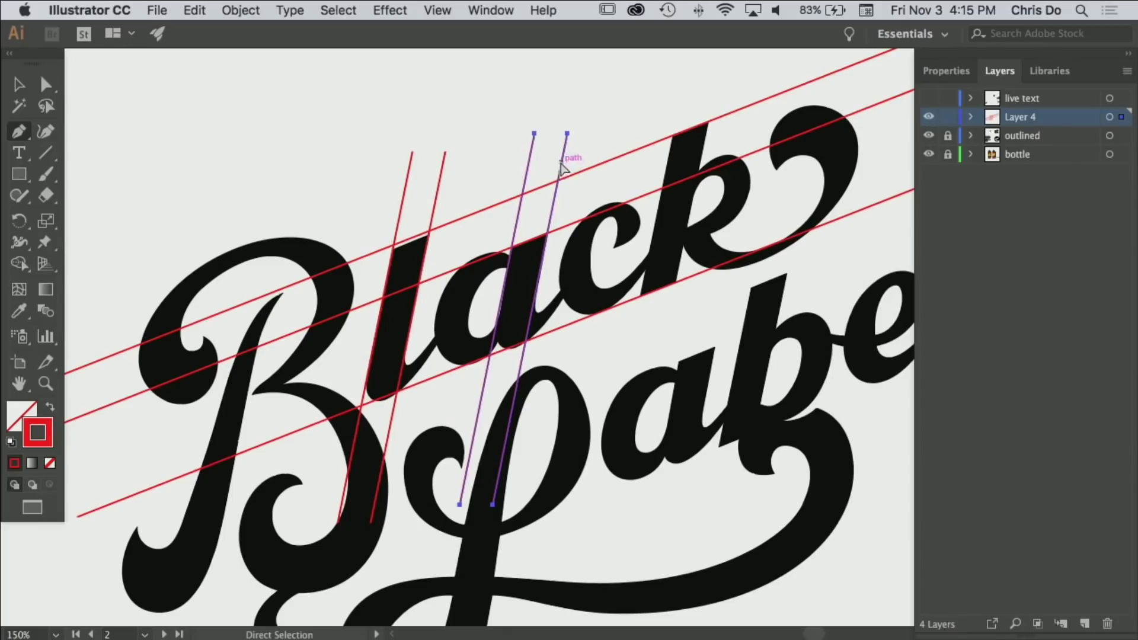
{"action": "left_click_drag", "start_coordinate": [562, 168], "coordinate": [501, 177]}
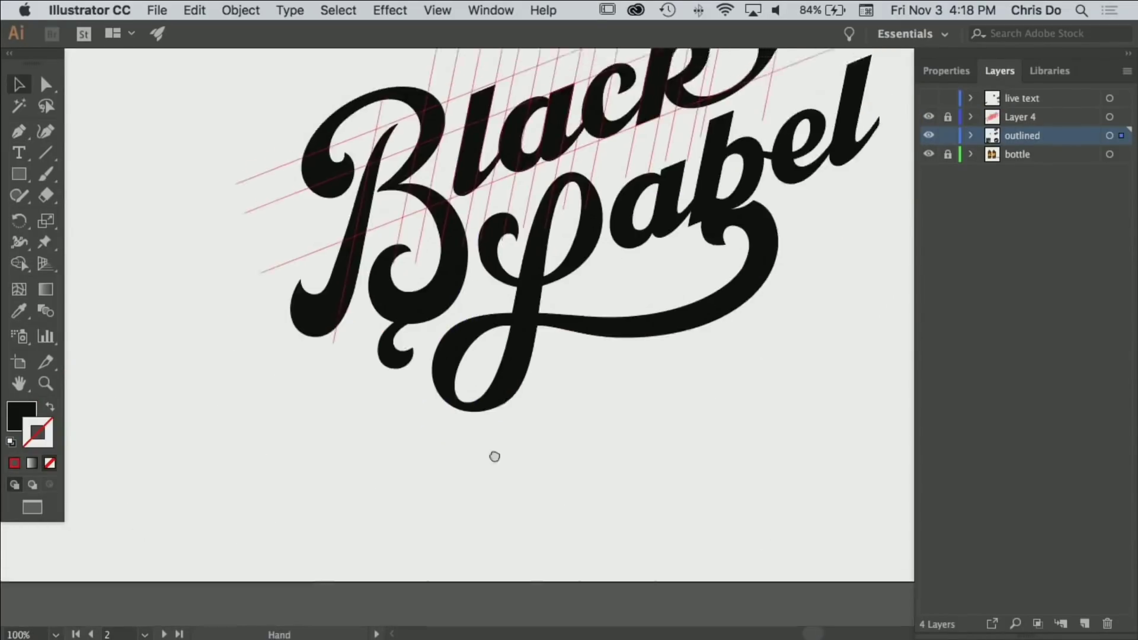
- Convert the "Black Label" lettering to guides and toggle the visibility of the red lines on Layer 4
{"action": "key", "text": "ctrl+1"}
{"action": "key", "text": "ctrl+a"}
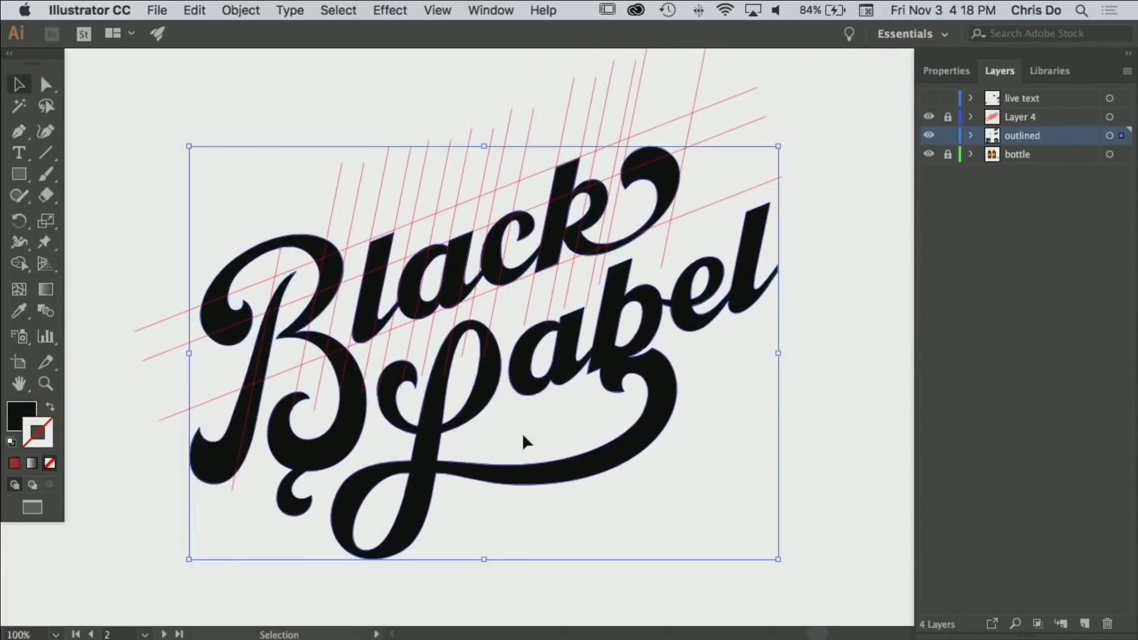
{"action": "key", "text": "ctrl+5"}
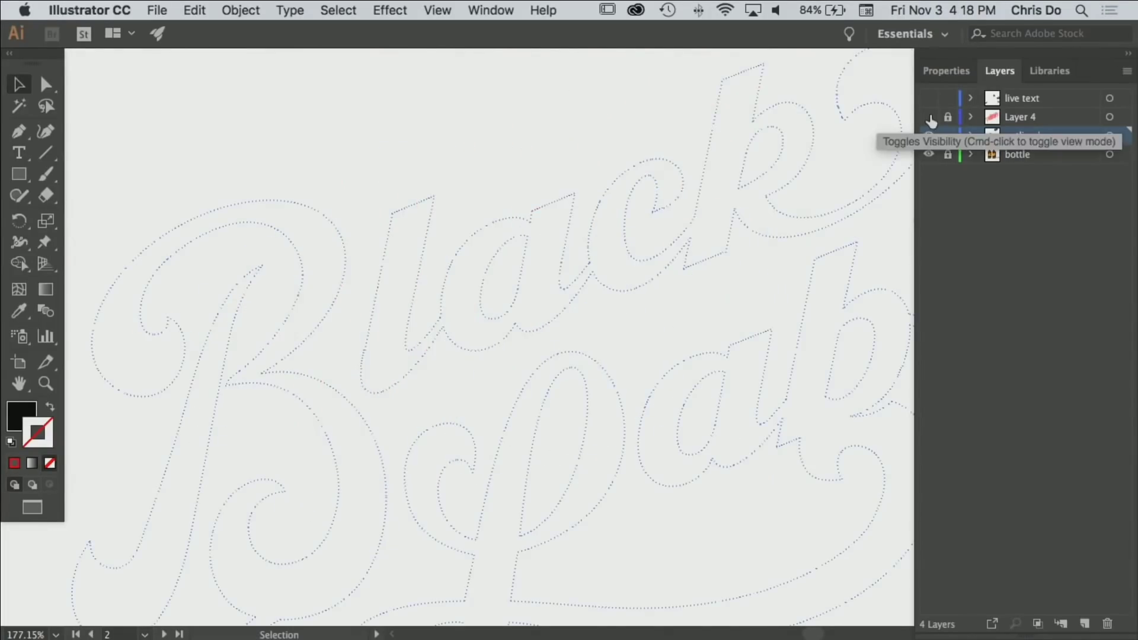
{"action": "left_click", "coordinate": [929, 117]}
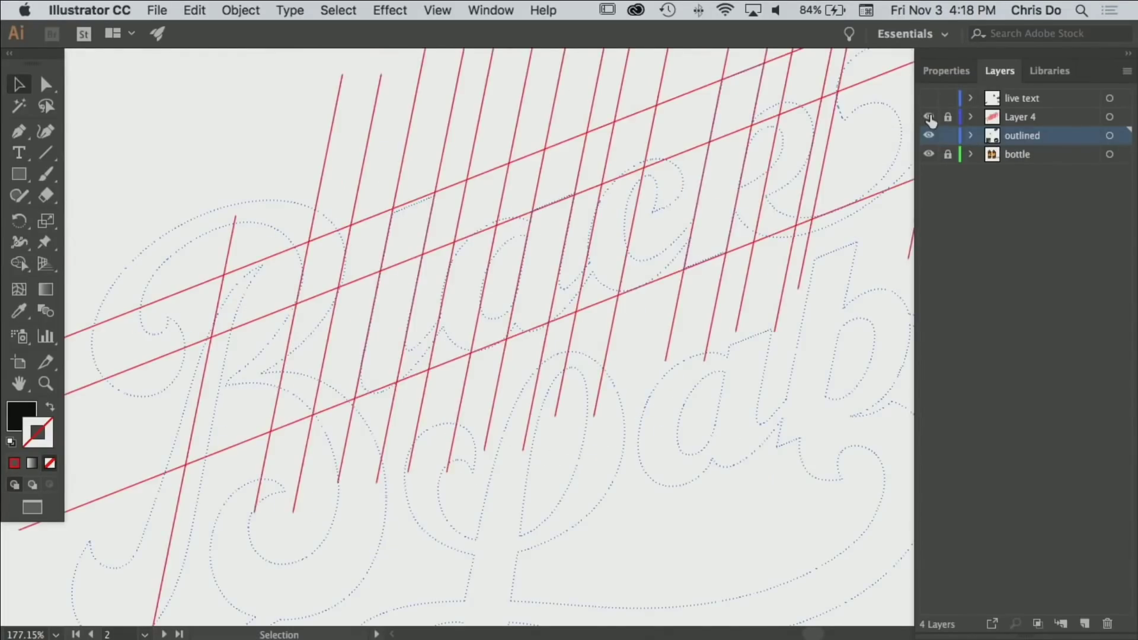
- Examine the "Black Label" letter outlines up close, especially the L's crossing stroke and the swash meeting the b
{"action": "left_click_drag", "start_coordinate": [752, 206], "coordinate": [739, 255]}
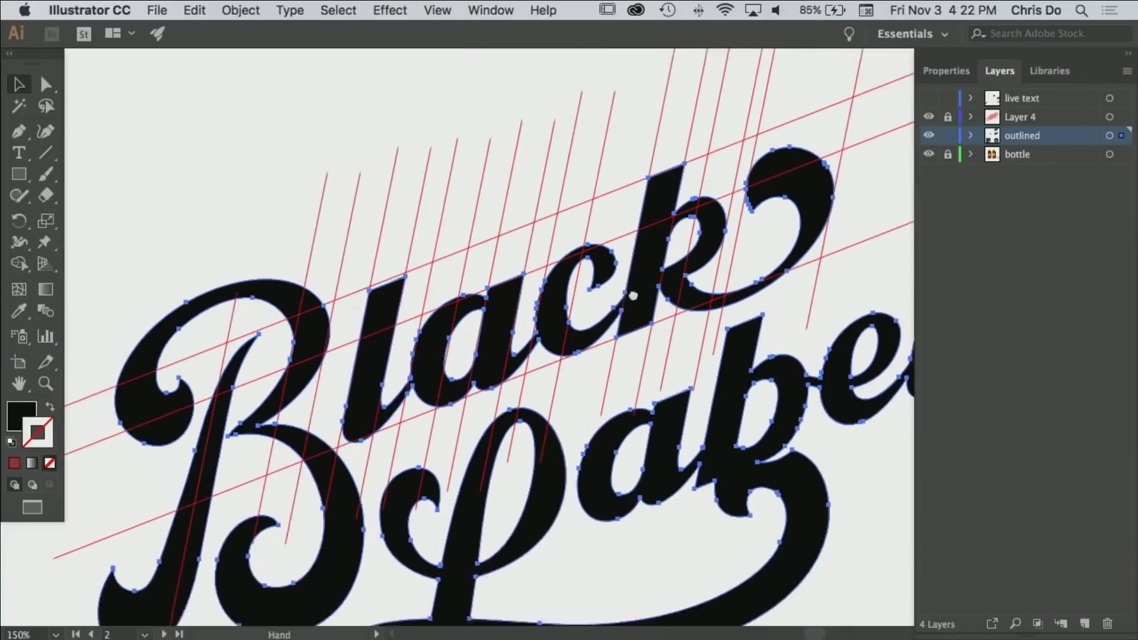
{"action": "left_click_drag", "start_coordinate": [593, 320], "coordinate": [642, 290]}
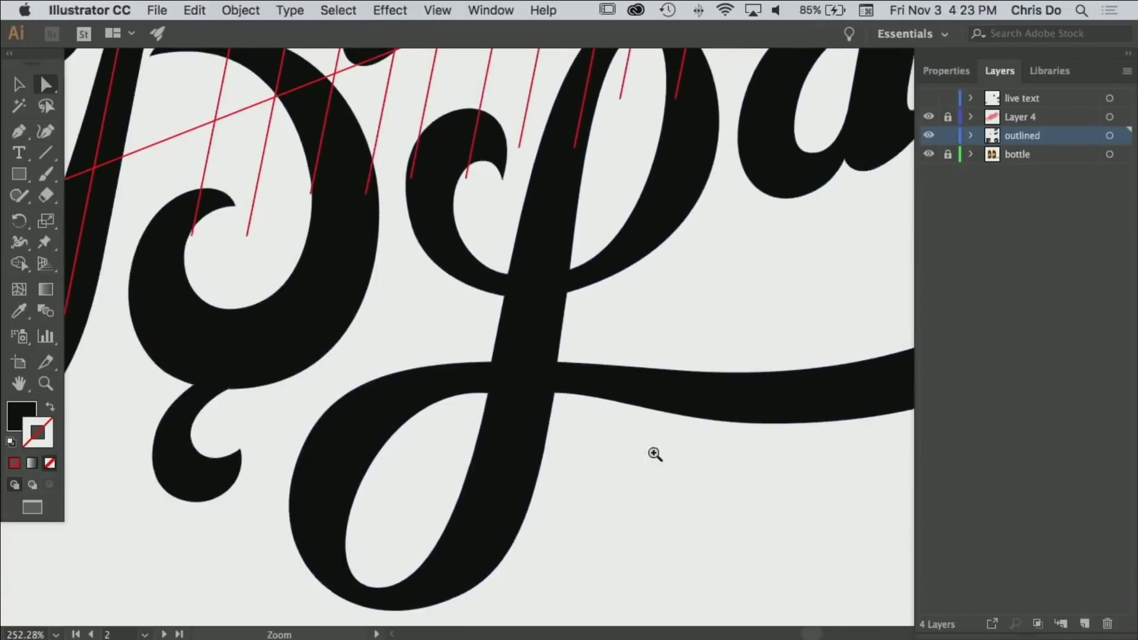
{"action": "key", "text": "a"}
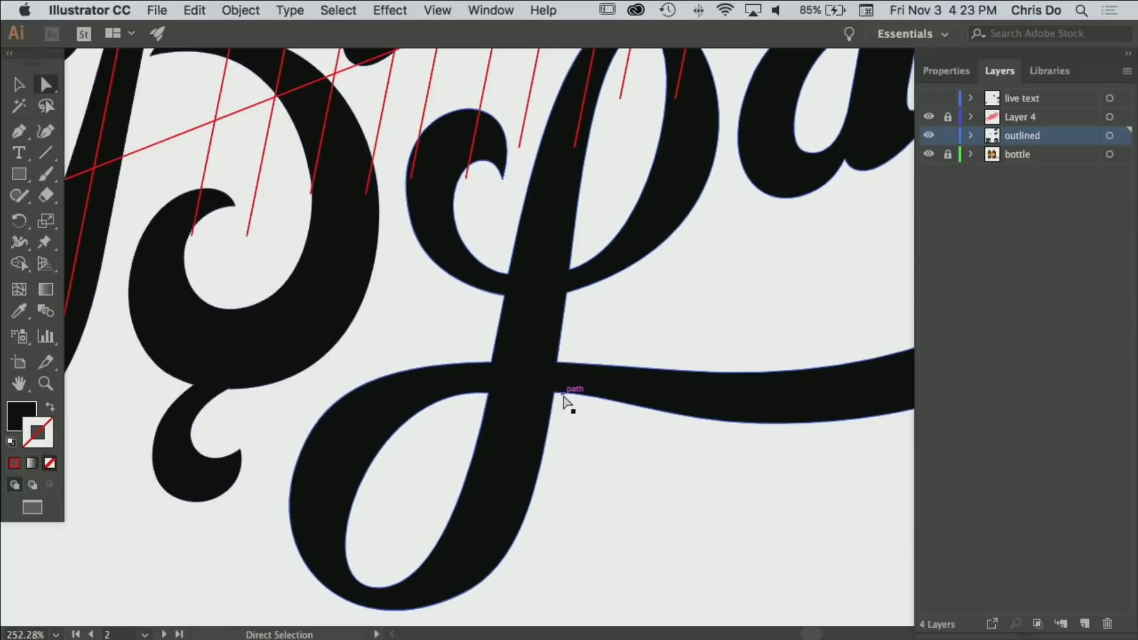
{"action": "left_click", "coordinate": [574, 442], "text": "alt+super"}
{"action": "left_click", "coordinate": [575, 442], "text": "alt+super"}
{"action": "left_click_drag", "start_coordinate": [545, 396], "coordinate": [472, 500]}
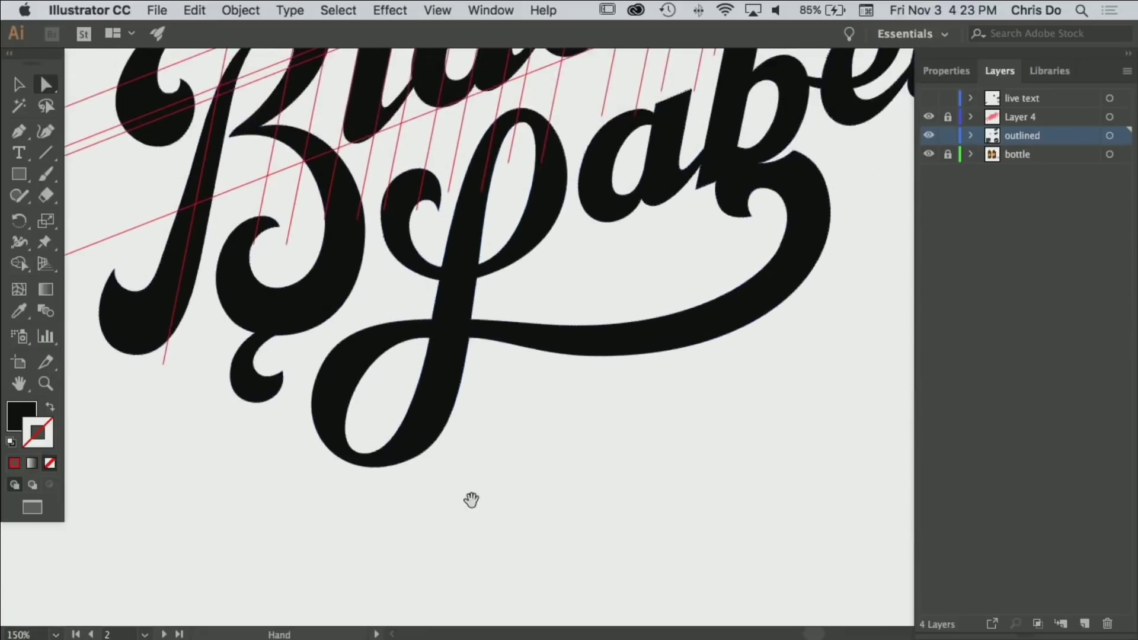
{"action": "left_click", "coordinate": [506, 445], "text": "alt+super"}
{"action": "left_click_drag", "start_coordinate": [500, 391], "coordinate": [447, 479]}
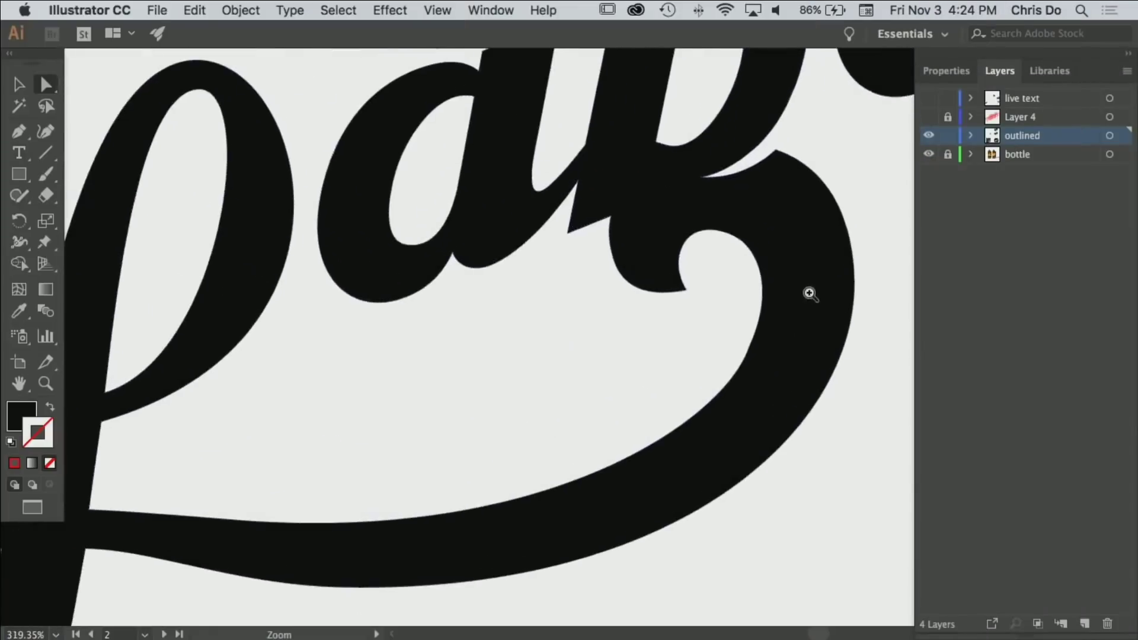
{"action": "left_click_drag", "start_coordinate": [720, 280], "coordinate": [655, 381]}
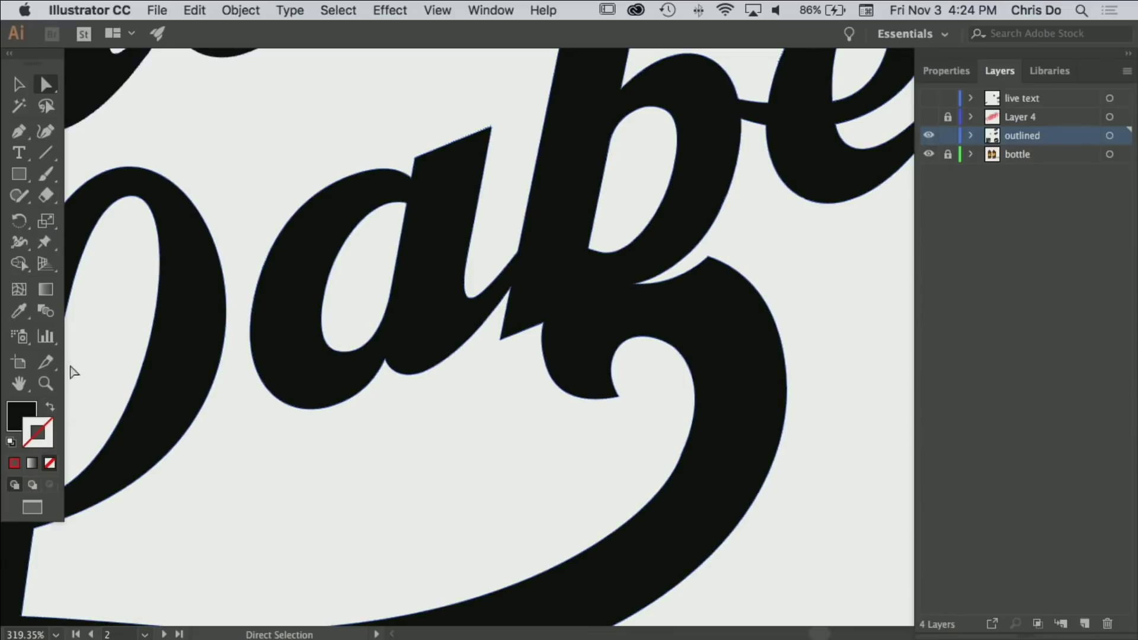
- Cut the "Label" outline with the Scissors tool at the two anchors where the swash joins the base of the b
{"action": "left_click", "coordinate": [48, 196]}
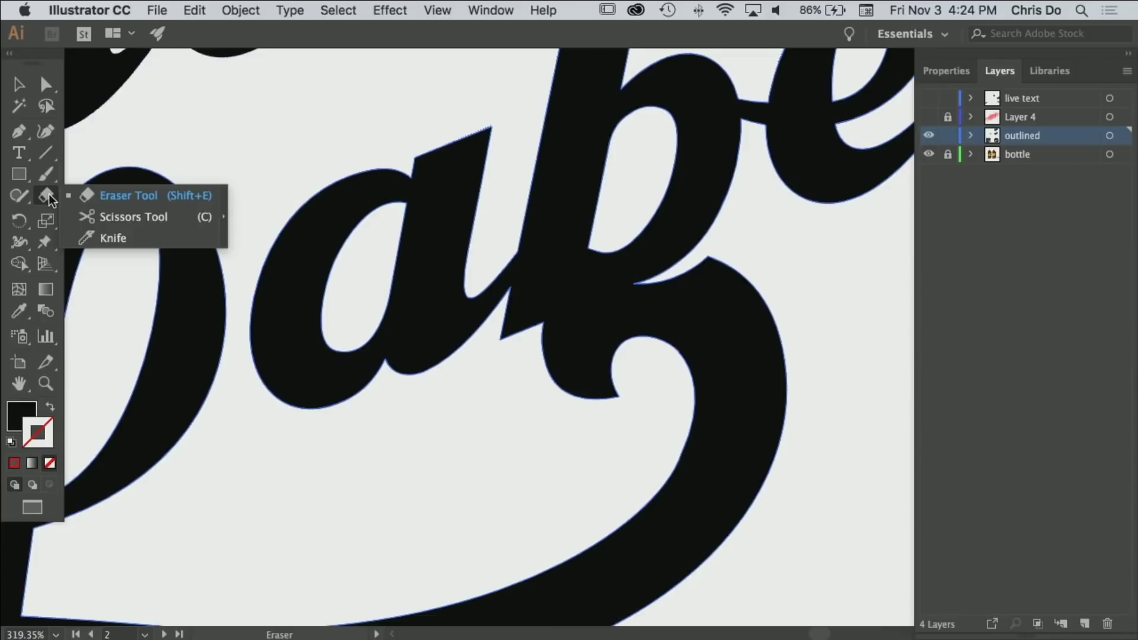
{"action": "left_click", "coordinate": [133, 217]}
{"action": "left_click", "coordinate": [676, 268]}
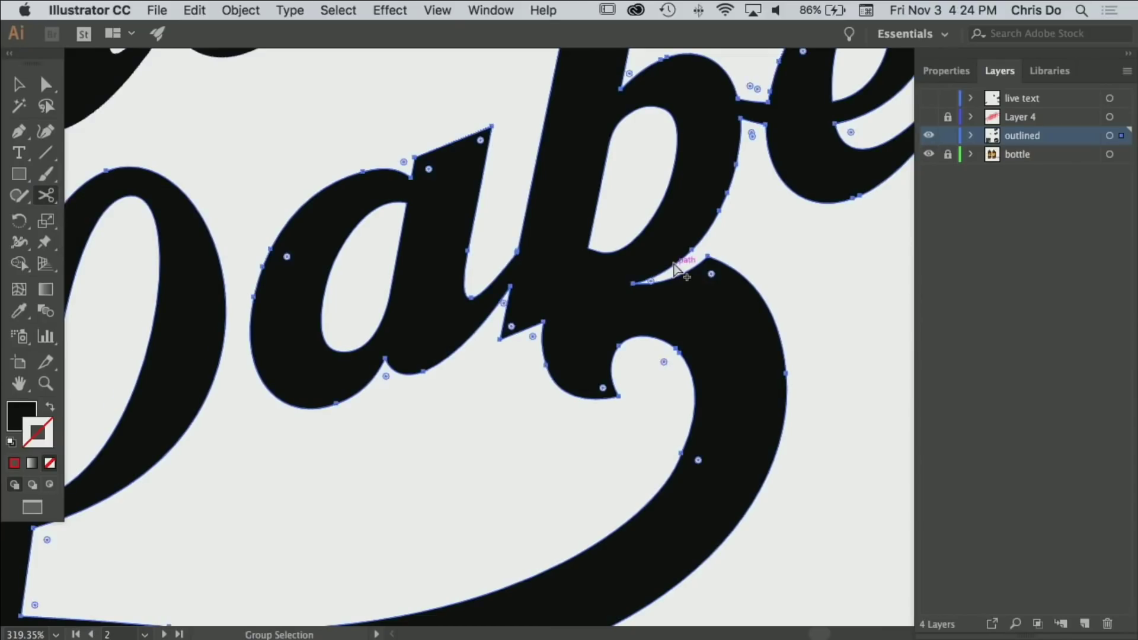
{"action": "left_click", "coordinate": [634, 284]}
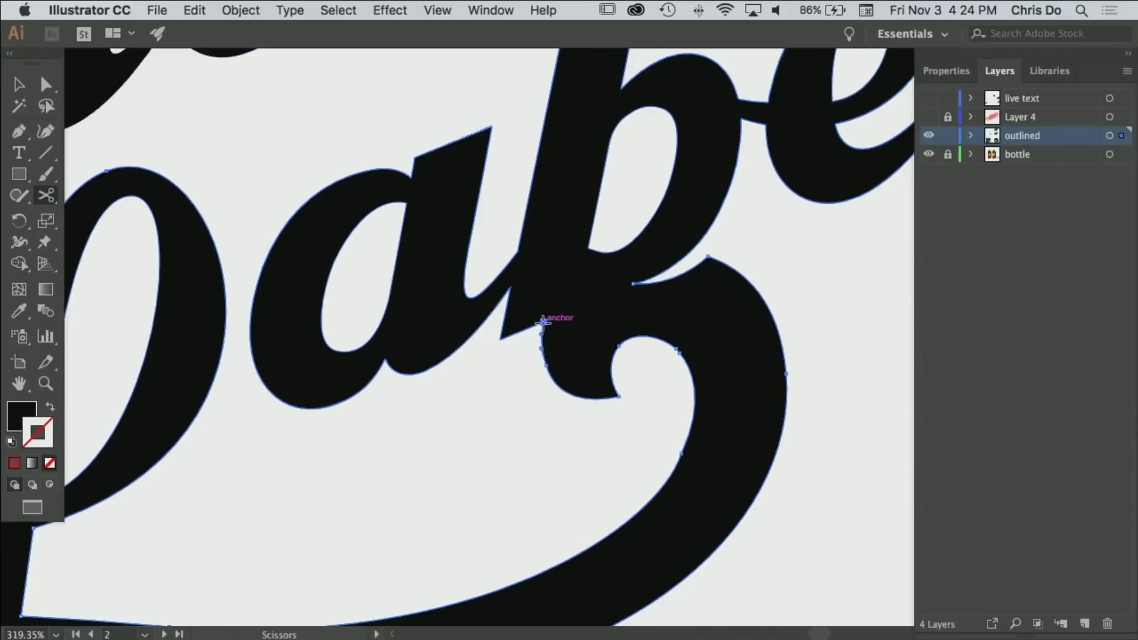
{"action": "left_click", "coordinate": [543, 323]}
{"action": "left_click", "coordinate": [533, 352], "text": "super"}
{"action": "left_click_drag", "start_coordinate": [544, 323], "coordinate": [553, 339]}
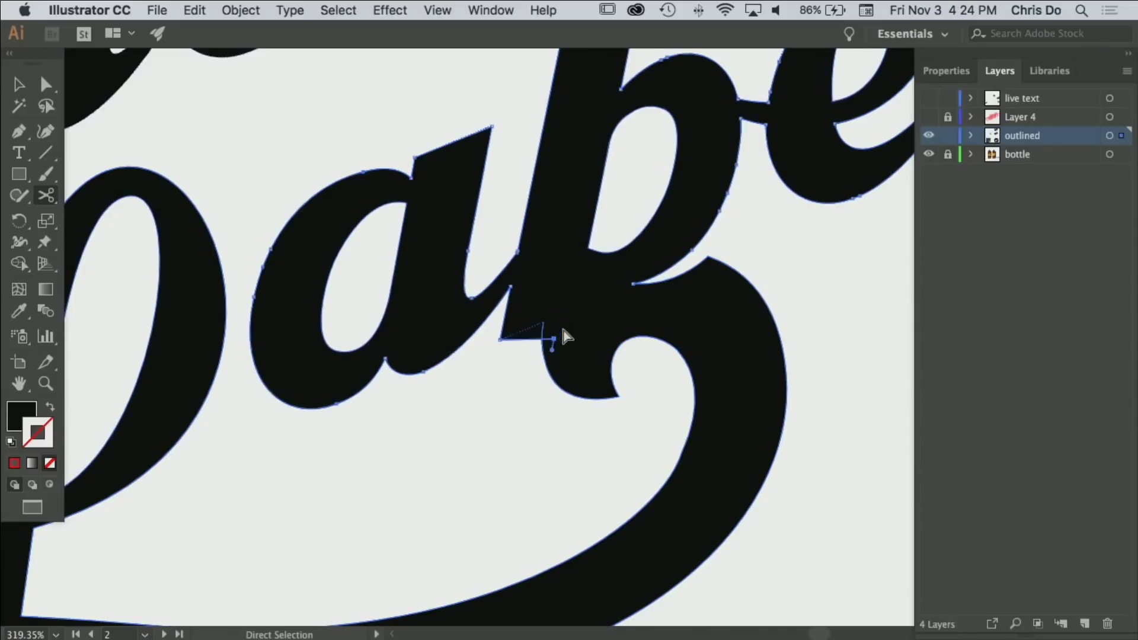
{"action": "key", "text": "super+z"}
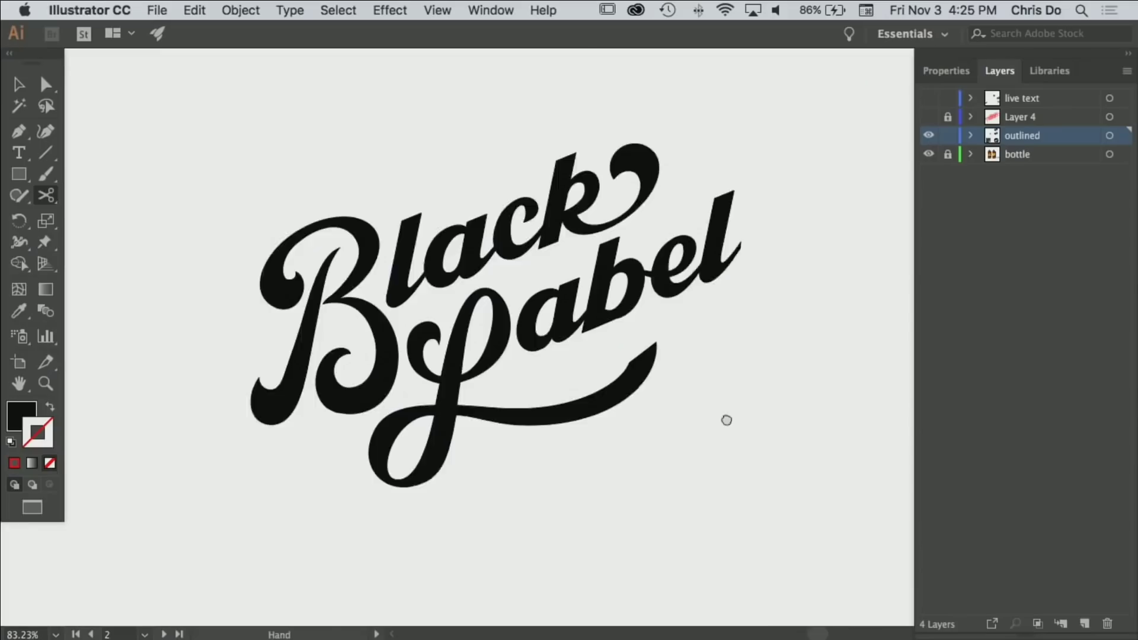
- Lower the letters "abel" relative to the L and reposition the word "Label" closer beneath "Black"
{"action": "key", "text": "super+0"}
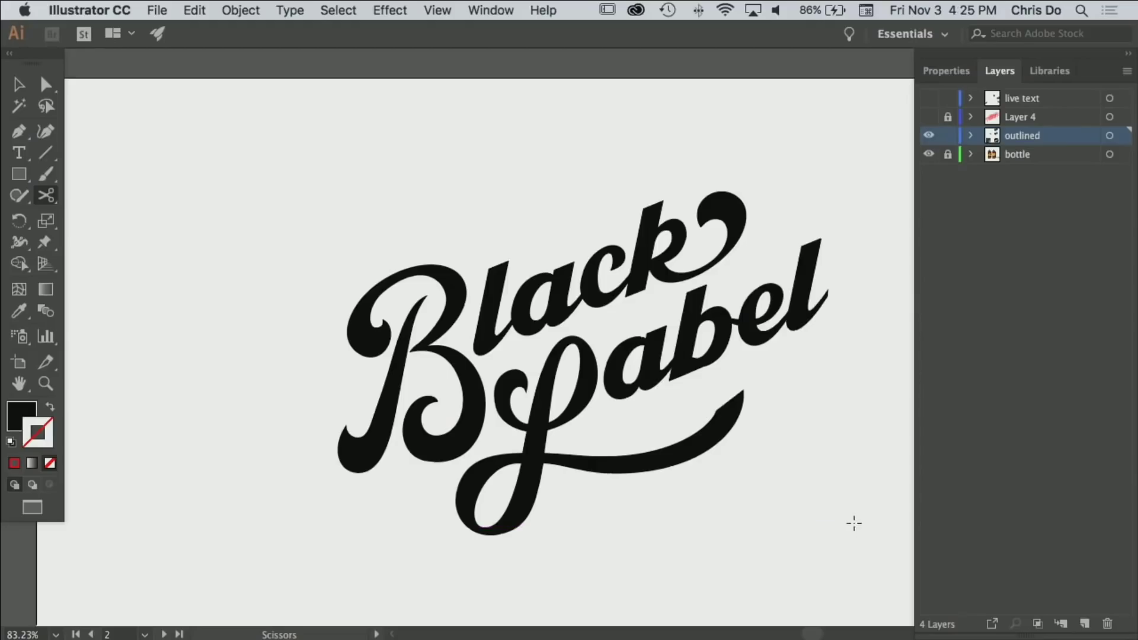
{"action": "mouse_move", "coordinate": [800, 489]}
{"action": "left_mouse_down"}
{"action": "mouse_move", "coordinate": [865, 490]}
{"action": "mouse_move", "coordinate": [804, 496]}
{"action": "left_mouse_up"}
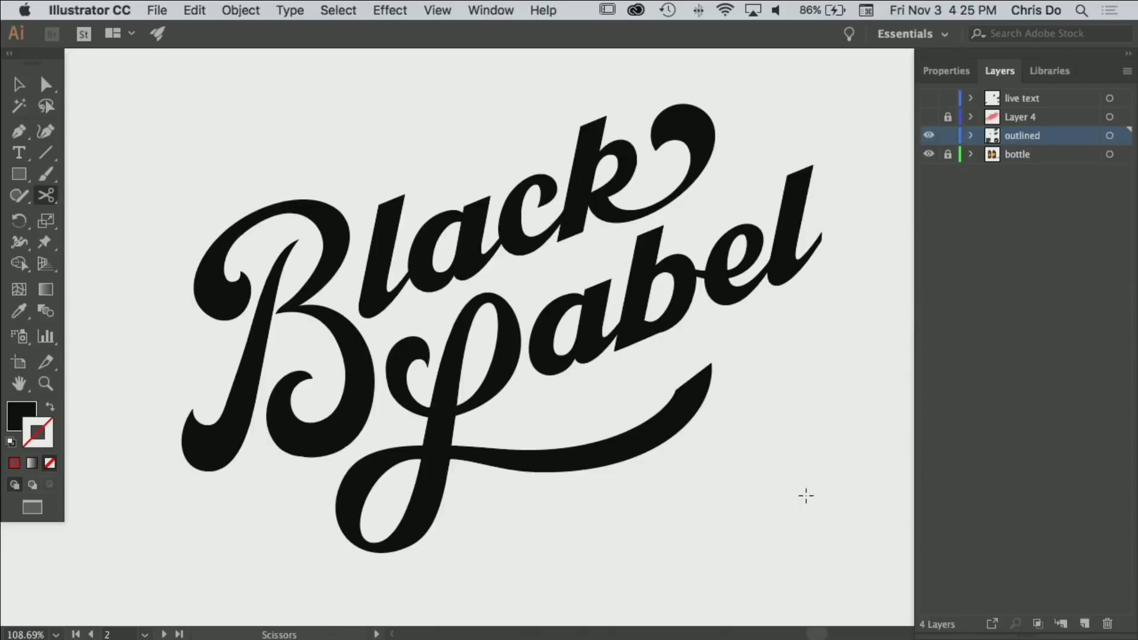
{"action": "left_click_drag", "start_coordinate": [592, 316], "coordinate": [594, 362]}
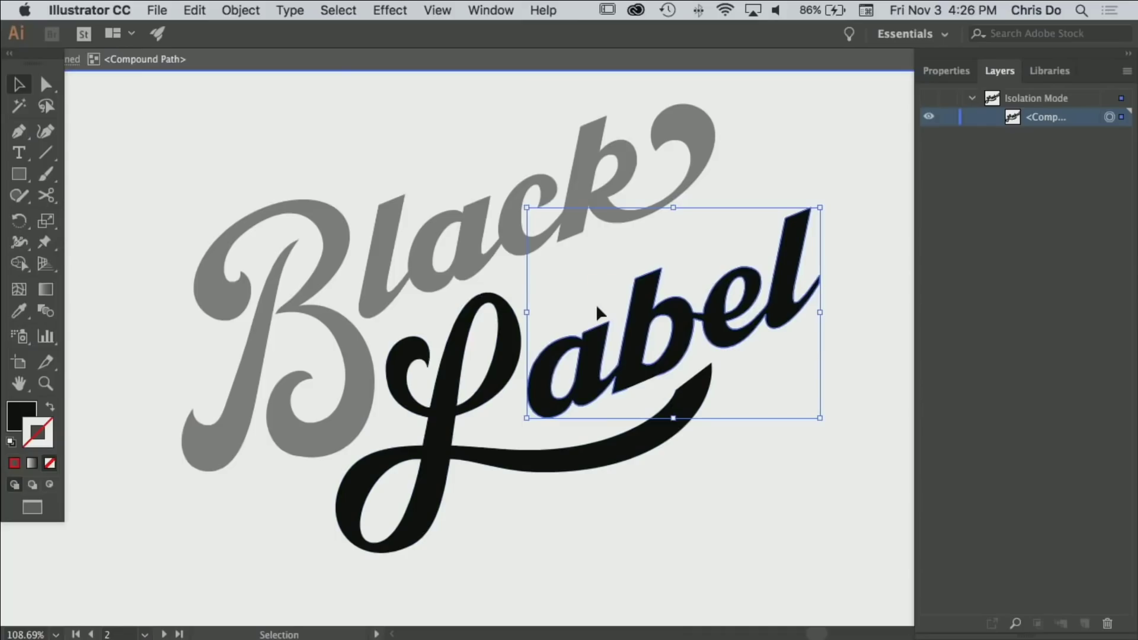
{"action": "left_click_drag", "start_coordinate": [590, 327], "coordinate": [589, 340]}
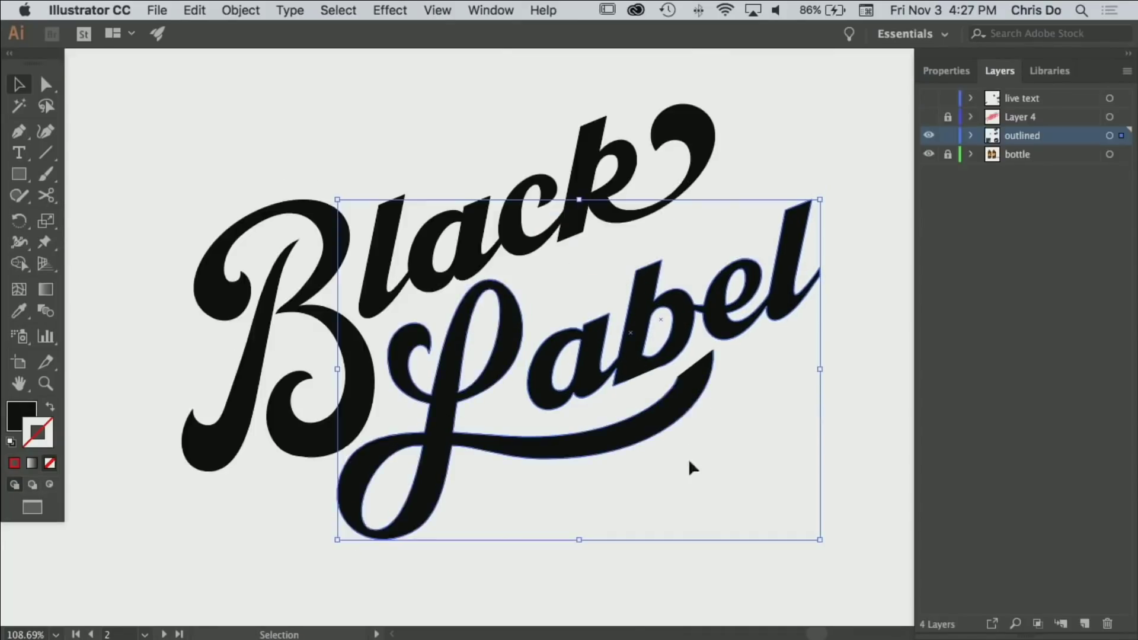
{"action": "left_click", "coordinate": [642, 574]}
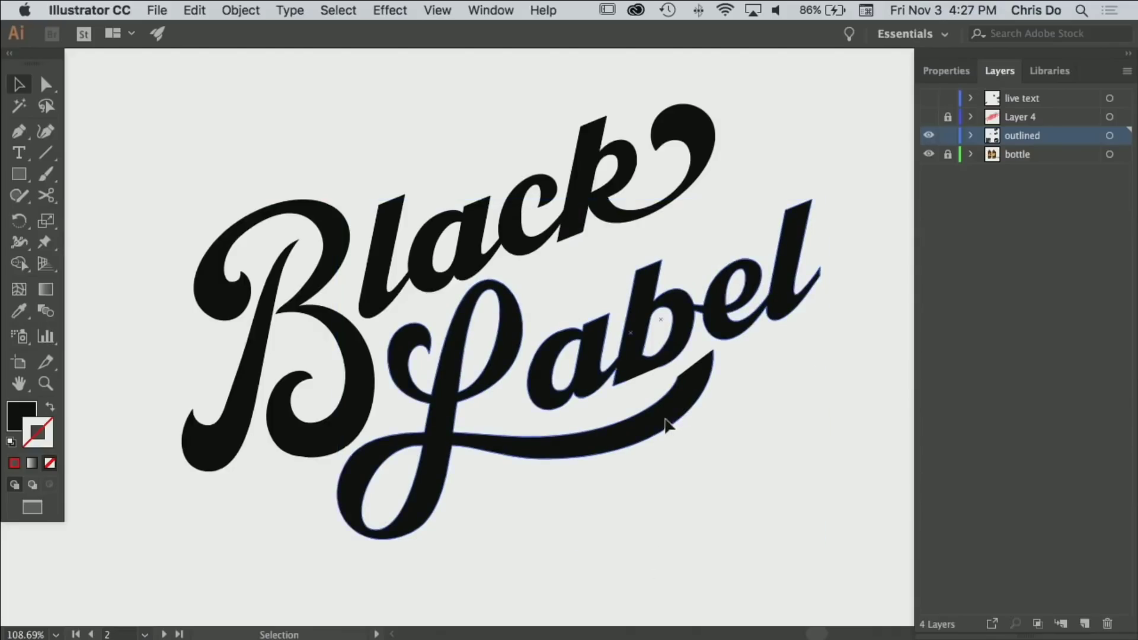
- Nudge the word "Label" slightly to the right beneath "Black" and deselect it
{"action": "left_click_drag", "start_coordinate": [671, 424], "coordinate": [674, 425]}
{"action": "left_click", "coordinate": [630, 525]}
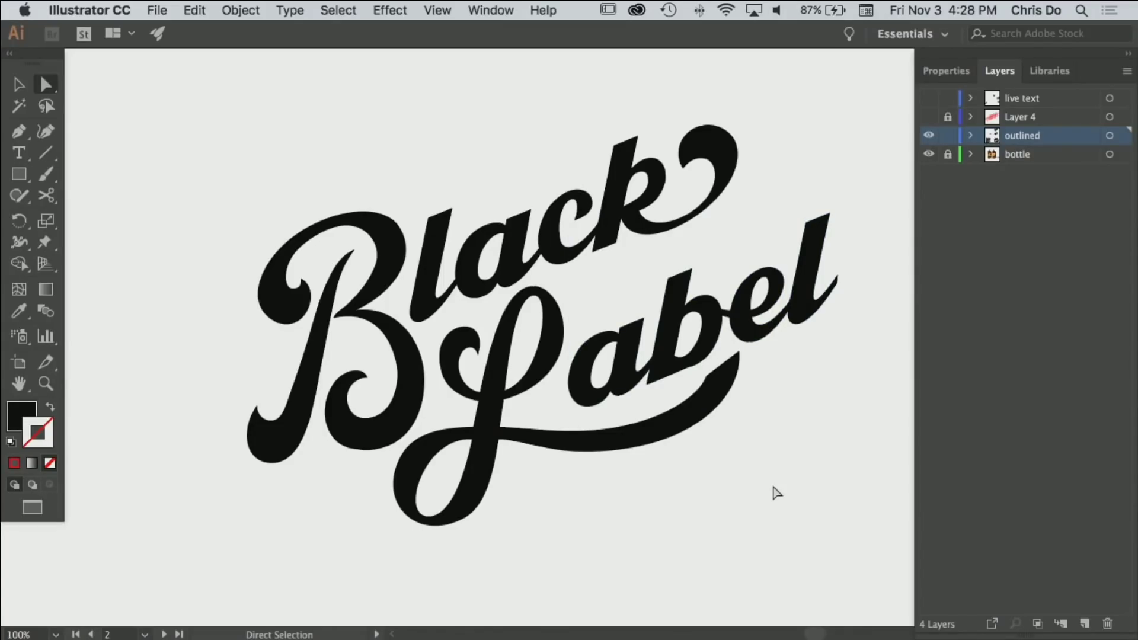
- Try sketching a black Paintbrush flourish from above the a of "Label" to a loop over its final l, undoing the attempts
{"action": "left_click", "coordinate": [47, 173]}
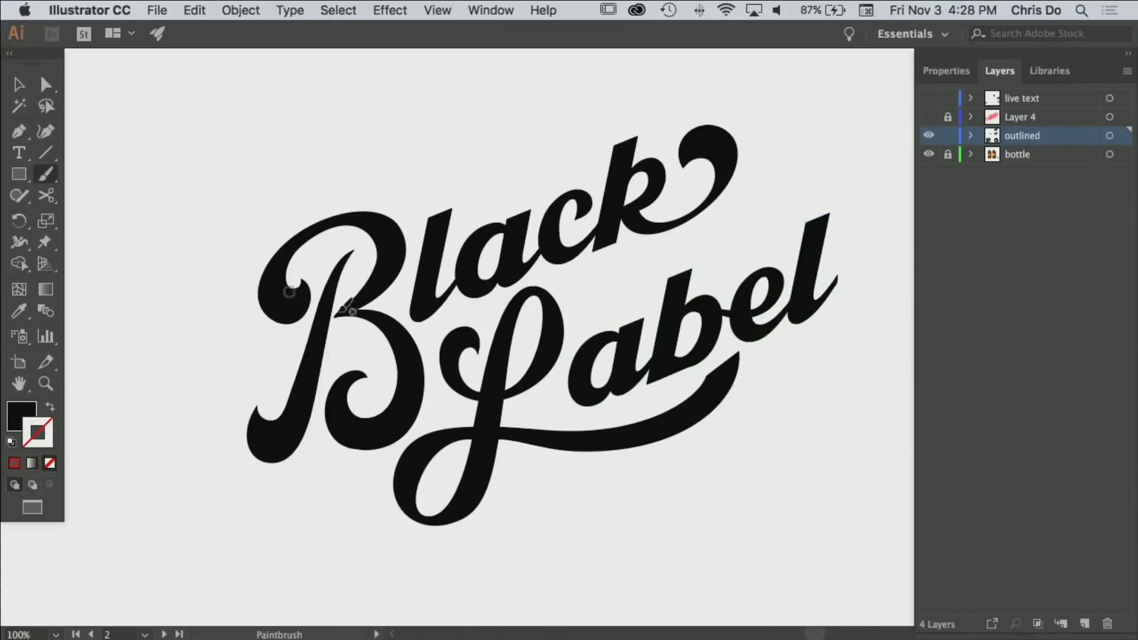
{"action": "key", "text": "shift+x"}
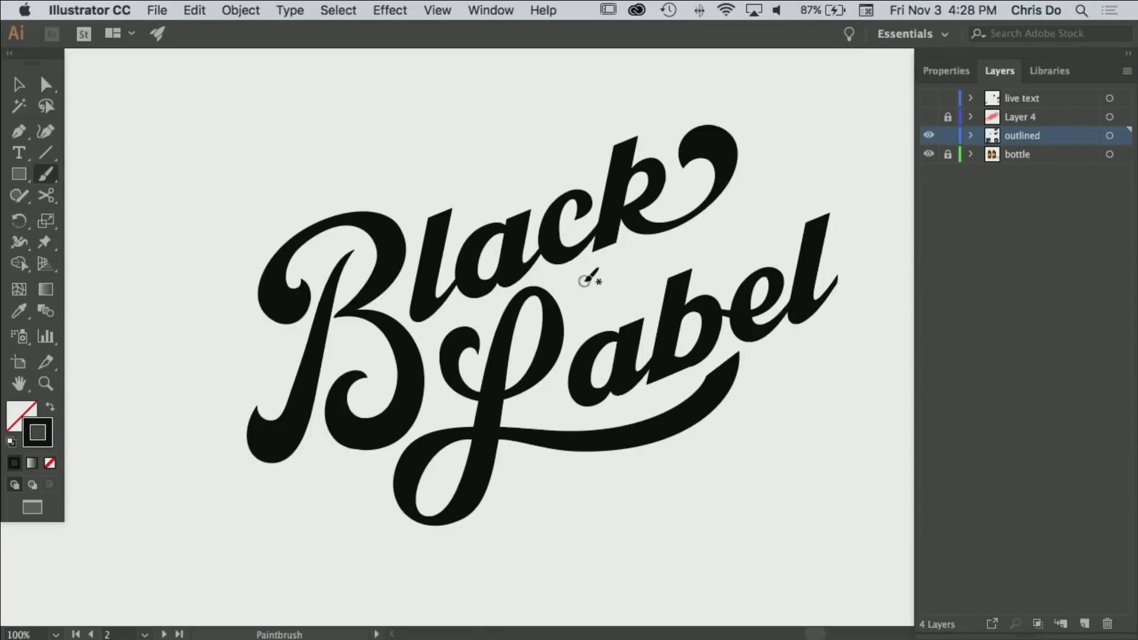
{"action": "mouse_move", "coordinate": [584, 281]}
{"action": "left_mouse_down"}
{"action": "mouse_move", "coordinate": [780, 270]}
{"action": "mouse_move", "coordinate": [848, 224]}
{"action": "mouse_move", "coordinate": [833, 176]}
{"action": "left_mouse_up"}
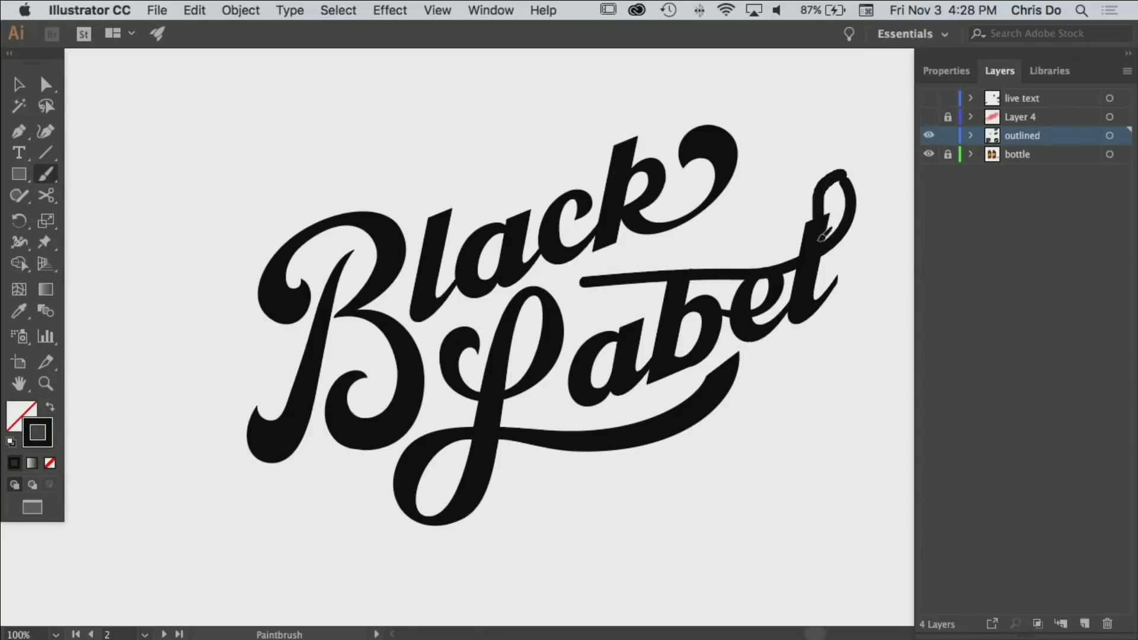
{"action": "key", "text": "super+z"}
{"action": "key", "text": "super+z"}
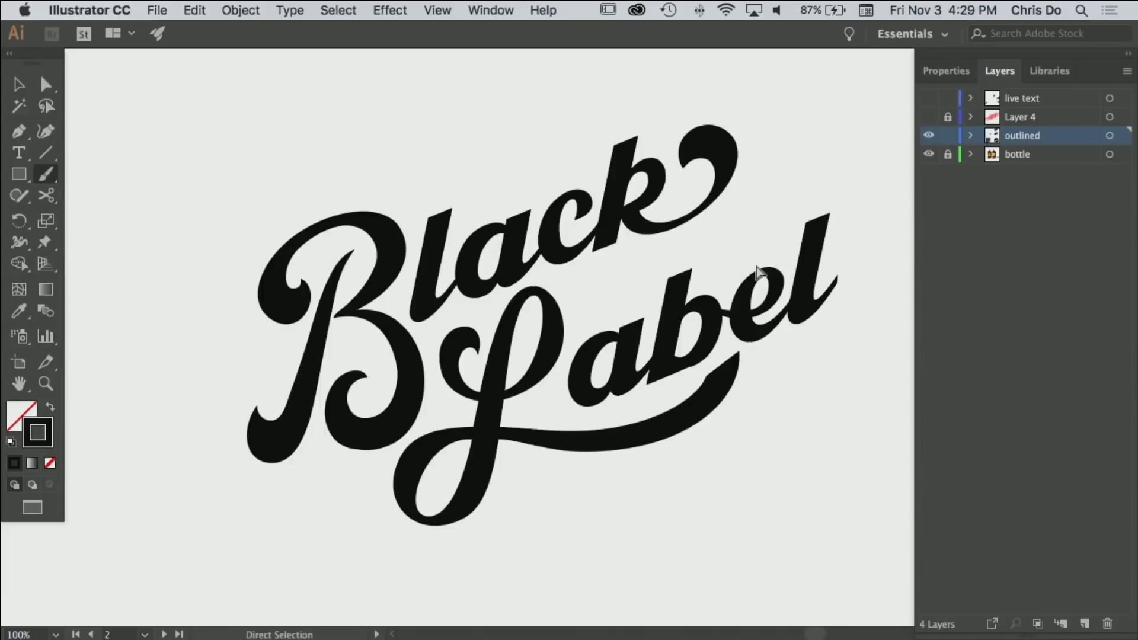
{"action": "mouse_move", "coordinate": [584, 281]}
{"action": "left_mouse_down"}
{"action": "mouse_move", "coordinate": [788, 247]}
{"action": "mouse_move", "coordinate": [857, 219]}
{"action": "mouse_move", "coordinate": [835, 176]}
{"action": "left_mouse_up"}
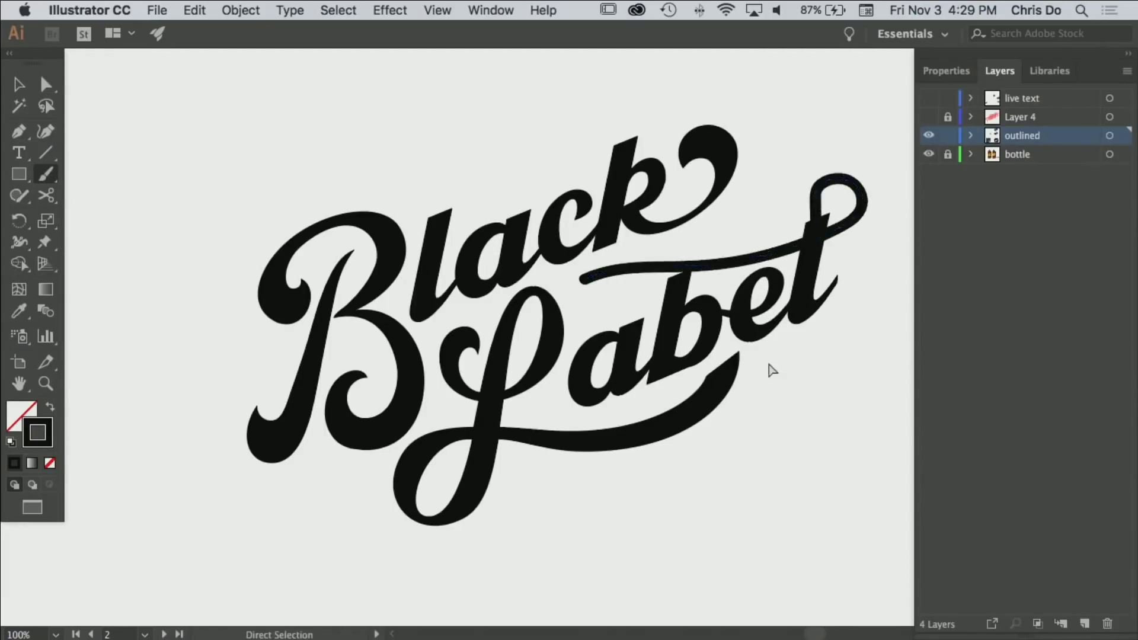
{"action": "key", "text": "super+z"}
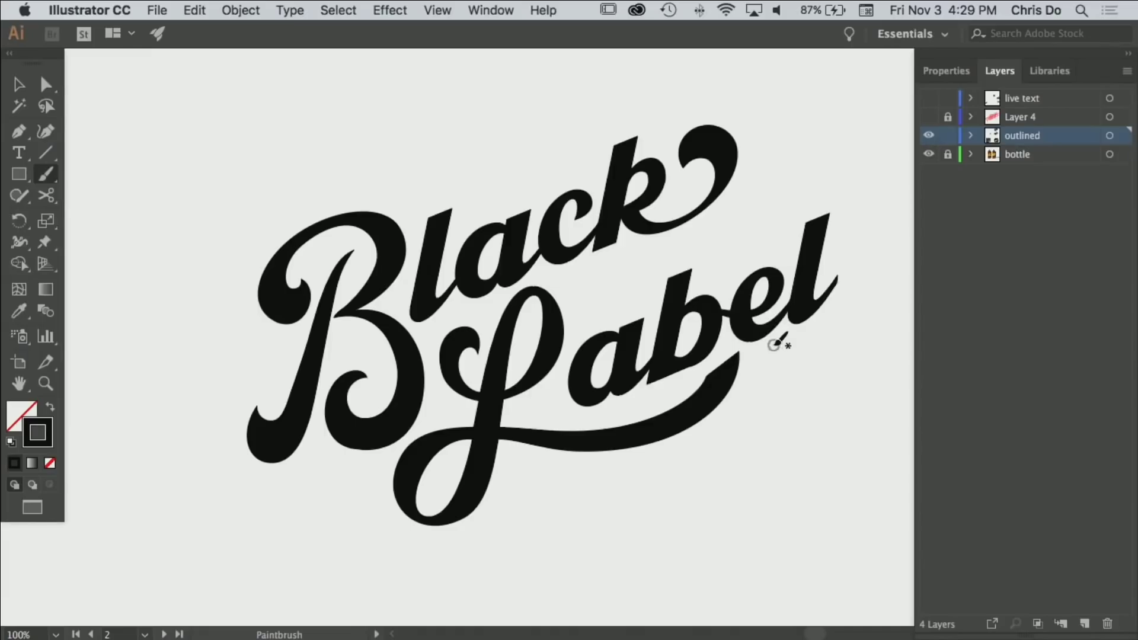
{"action": "mouse_move", "coordinate": [809, 268]}
{"action": "left_mouse_down"}
{"action": "mouse_move", "coordinate": [843, 240]}
{"action": "mouse_move", "coordinate": [847, 182]}
{"action": "mouse_move", "coordinate": [828, 182]}
{"action": "mouse_move", "coordinate": [817, 249]}
{"action": "left_mouse_up"}
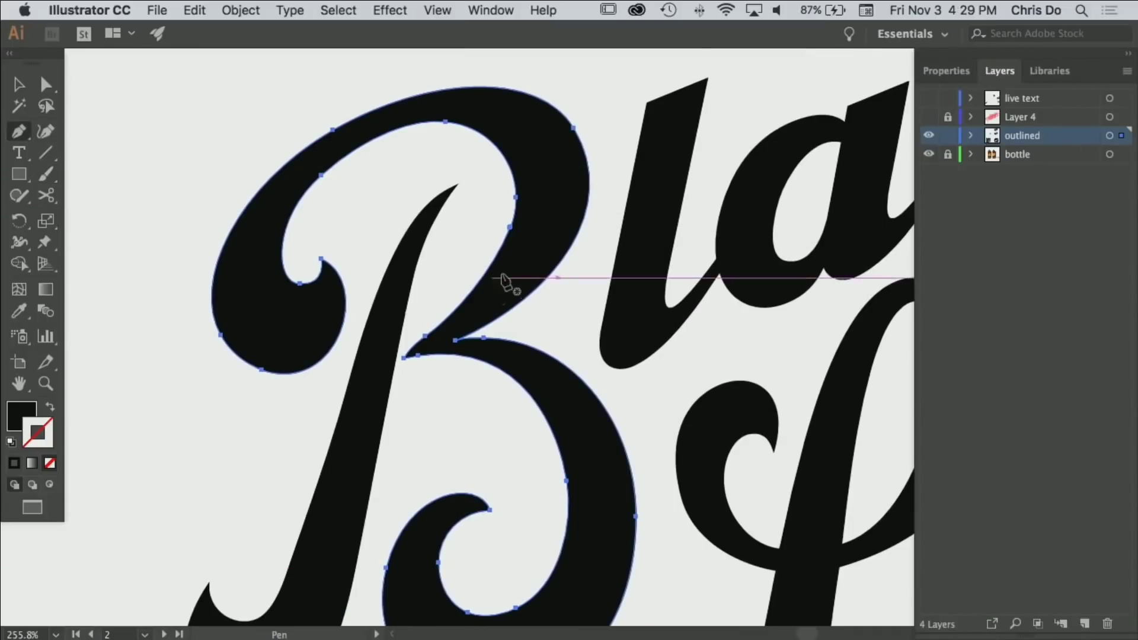
- Remove the extra anchors on the inner edge of the B's upper bowl and smooth its curve into the middle junction
{"action": "left_click", "coordinate": [509, 229]}
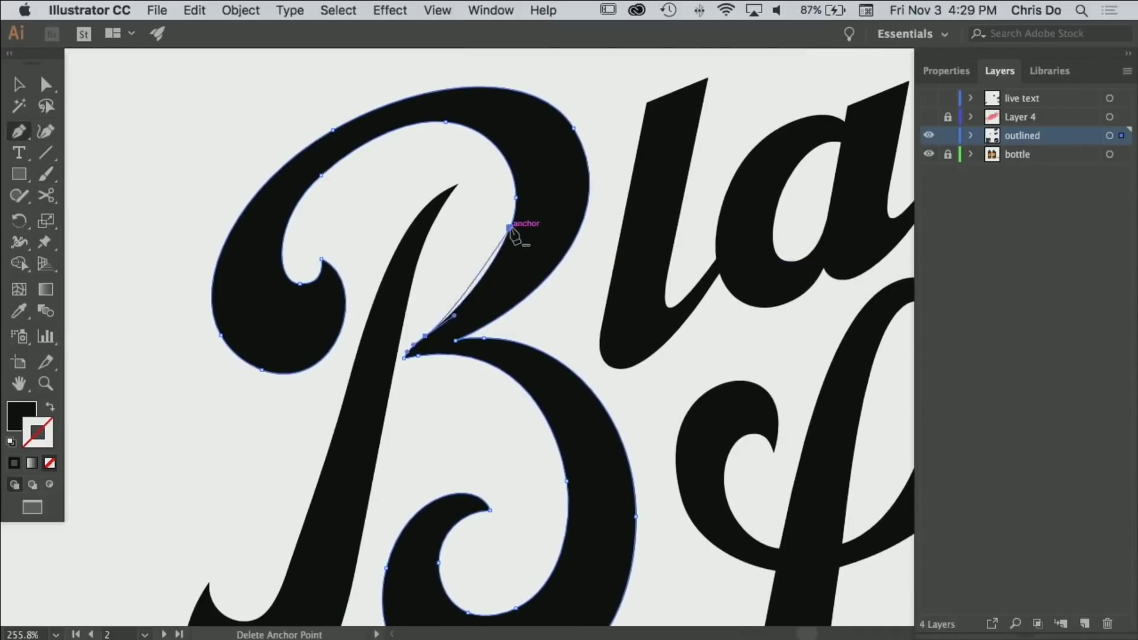
{"action": "left_click", "coordinate": [424, 336]}
{"action": "left_click_drag", "start_coordinate": [408, 354], "coordinate": [459, 321]}
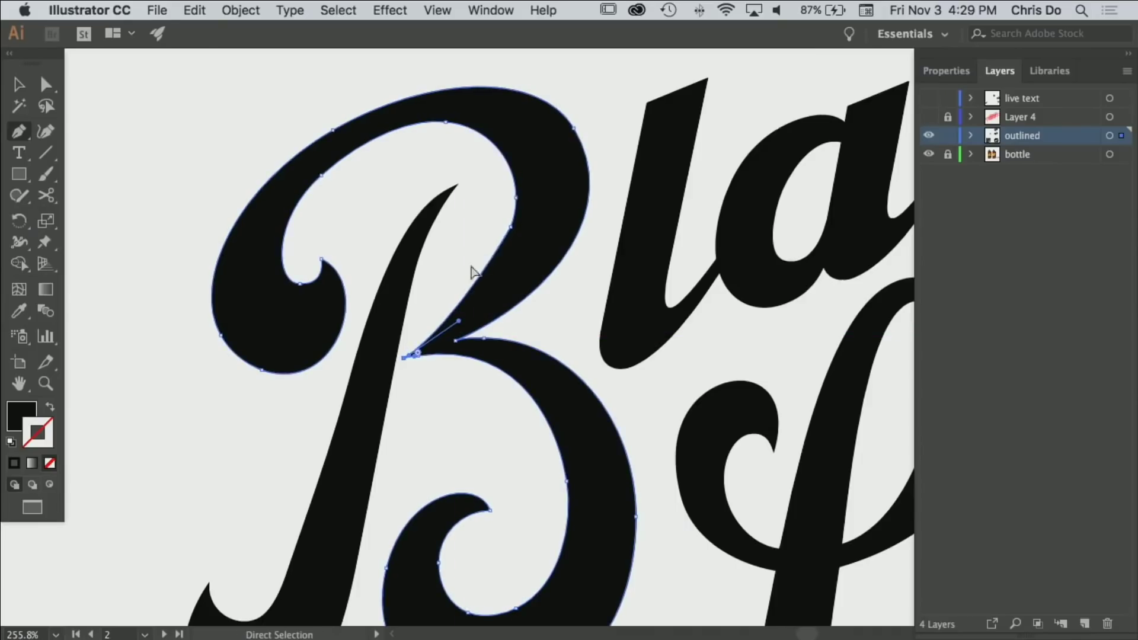
{"action": "left_click", "coordinate": [510, 227]}
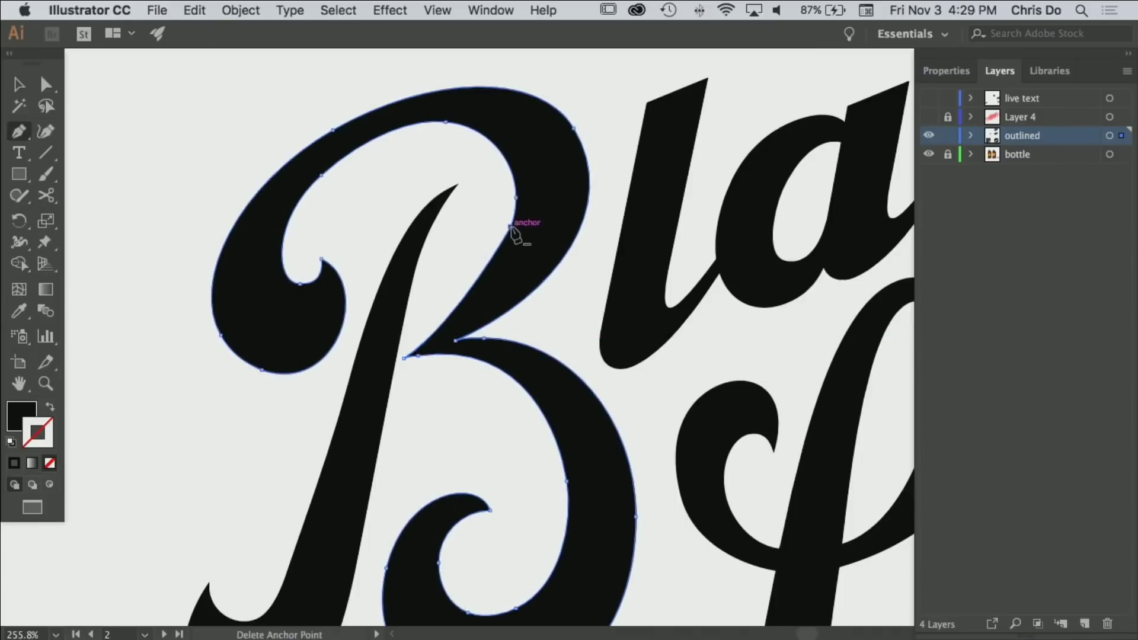
{"action": "left_click", "coordinate": [483, 248], "text": "super"}
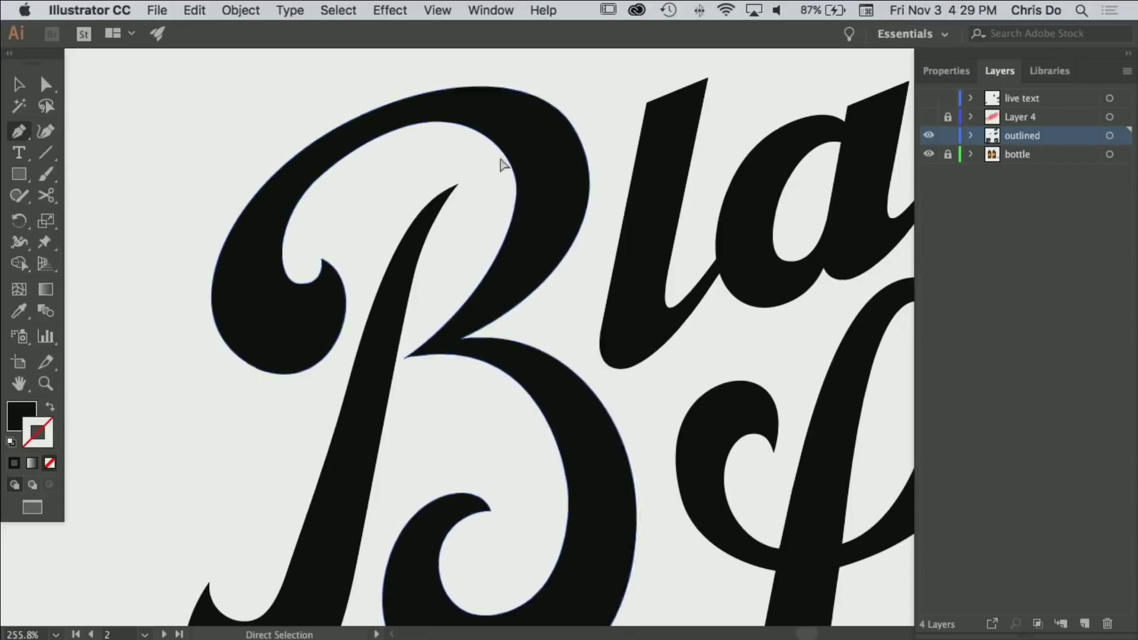
{"action": "left_click", "coordinate": [526, 217], "text": "super"}
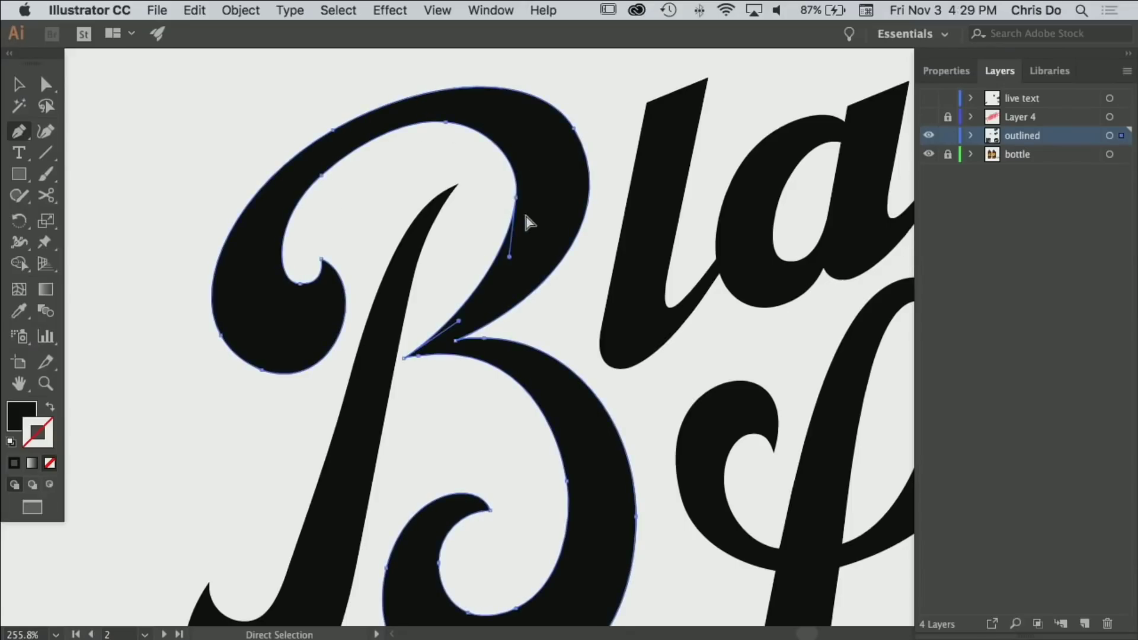
{"action": "left_click_drag", "start_coordinate": [522, 197], "coordinate": [523, 200]}
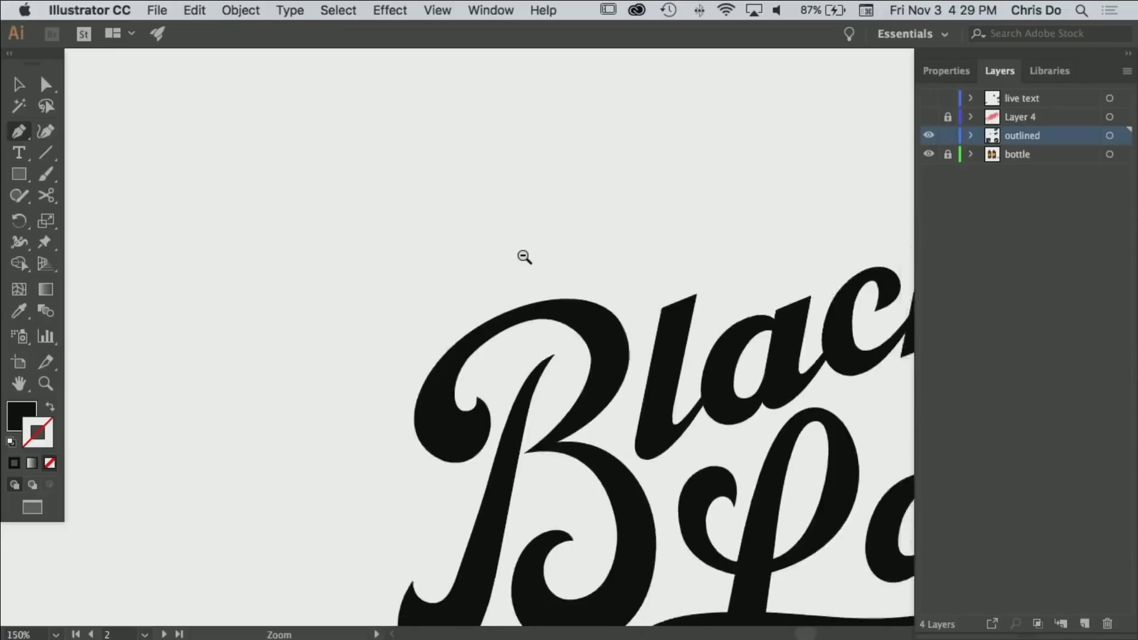
- Show the red guides on Layer 4 and brush thick red marks across the heavy strokes of the B and a
{"action": "left_click_drag", "start_coordinate": [545, 265], "coordinate": [437, 297]}
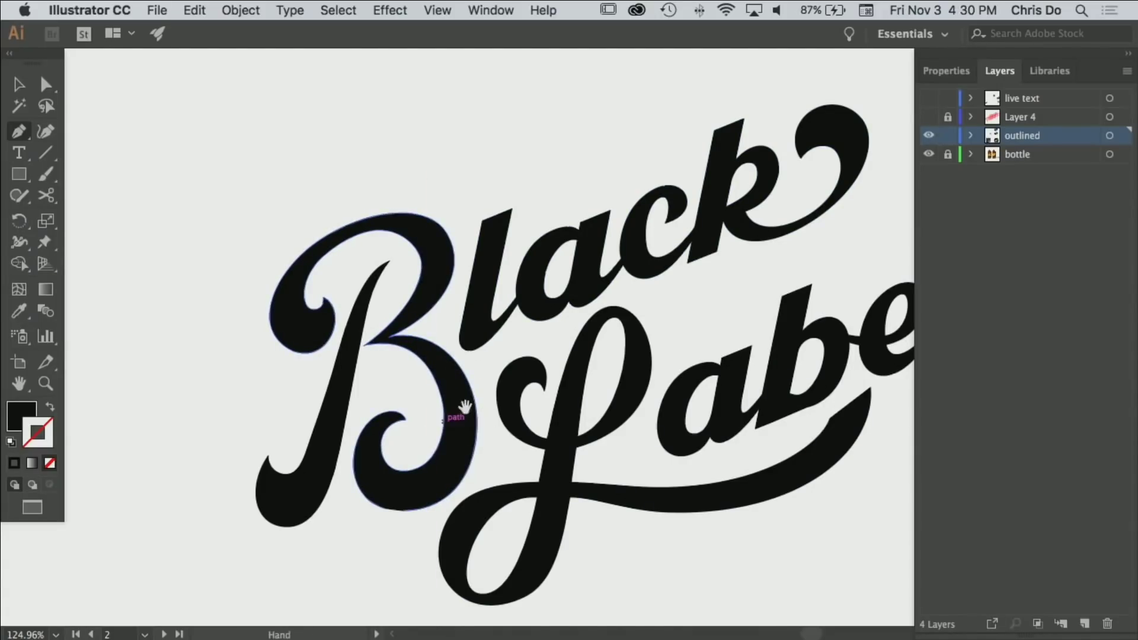
{"action": "left_click_drag", "start_coordinate": [465, 407], "coordinate": [454, 373]}
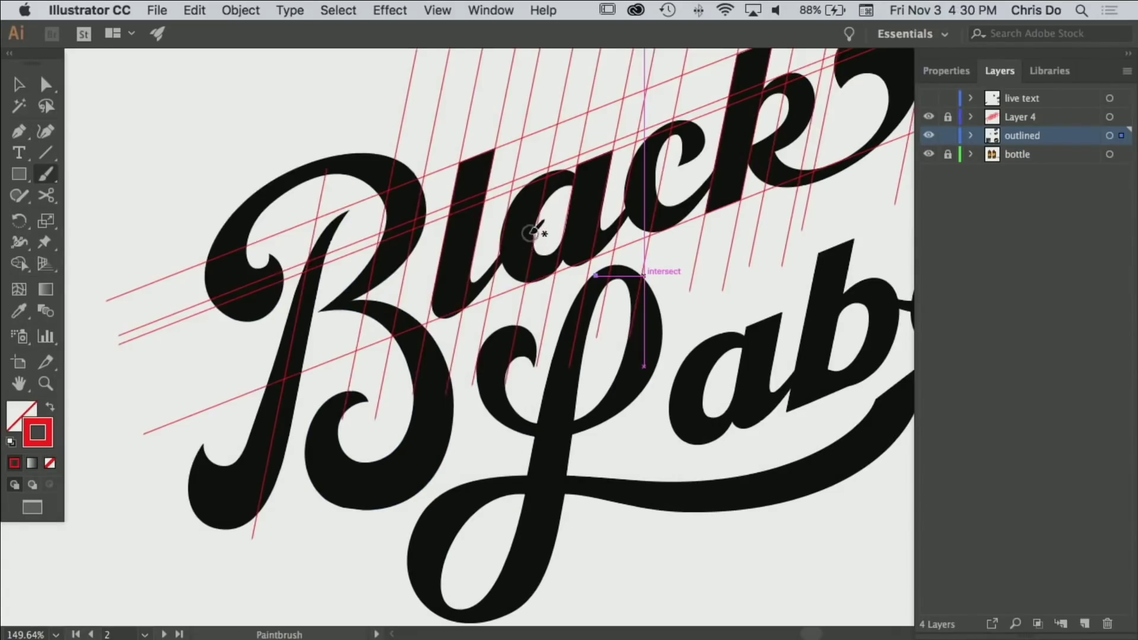
{"action": "left_click_drag", "start_coordinate": [508, 255], "coordinate": [507, 256]}
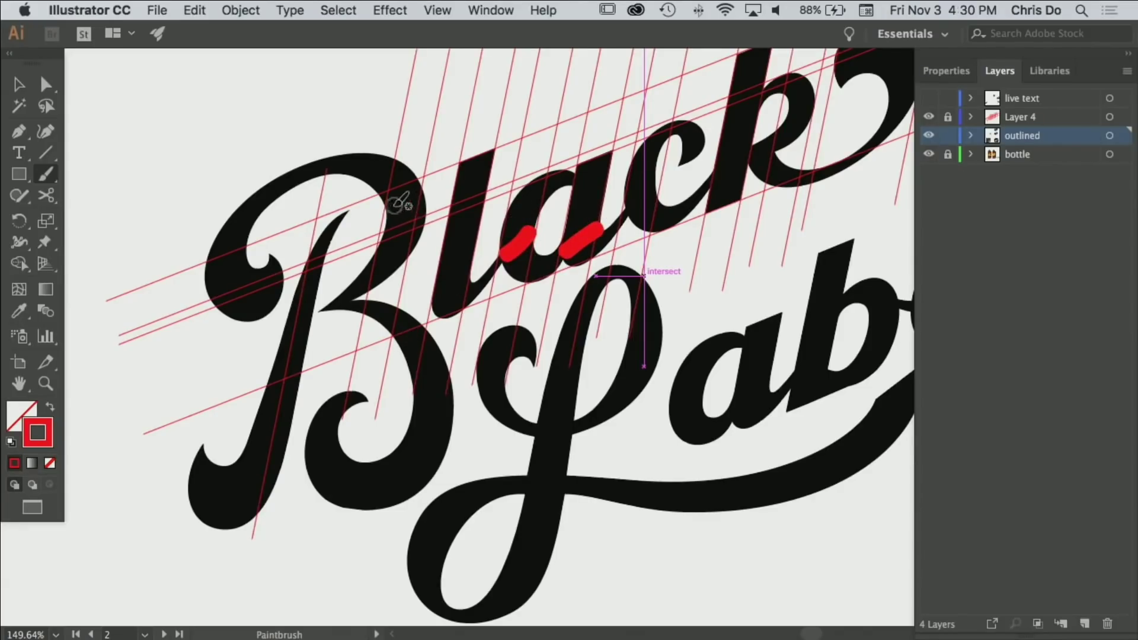
{"action": "left_click_drag", "start_coordinate": [424, 188], "coordinate": [426, 188]}
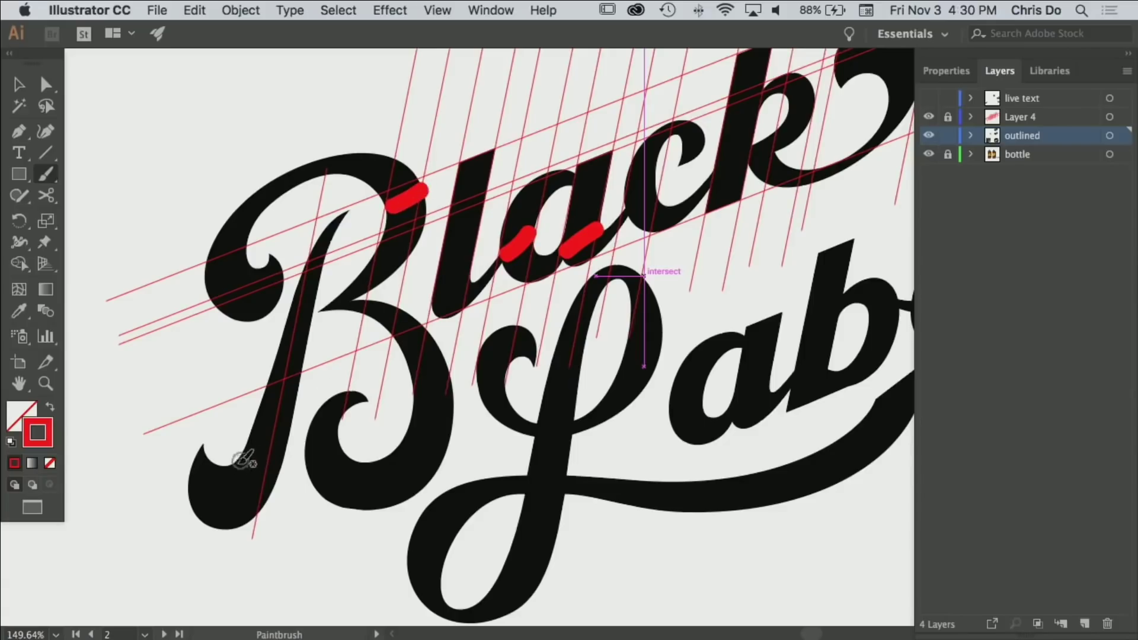
{"action": "left_click_drag", "start_coordinate": [219, 492], "coordinate": [282, 455]}
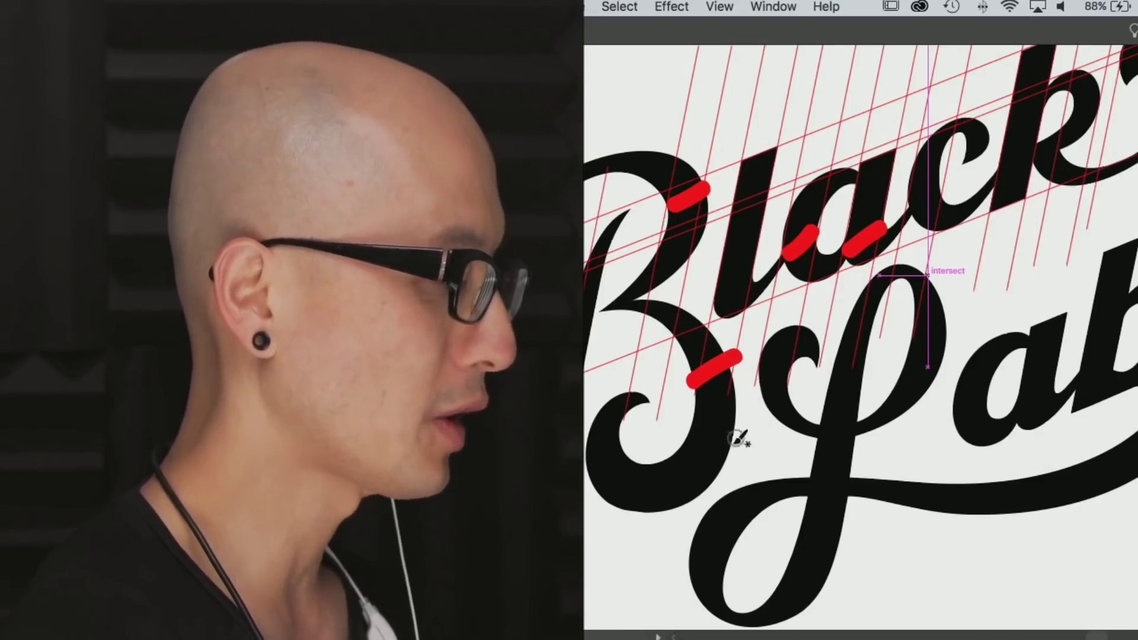
{"action": "left_click_drag", "start_coordinate": [591, 487], "coordinate": [637, 462]}
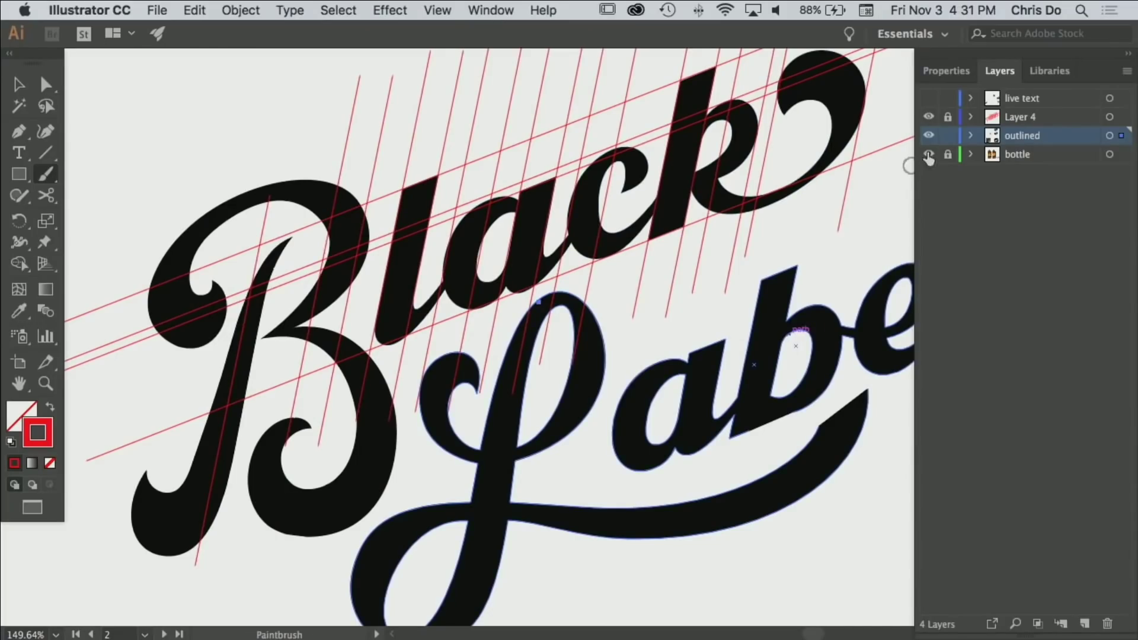
- Hide the red guides on Layer 4 and inspect the B's anchors along the bottom of its lower bowl
{"action": "left_click", "coordinate": [929, 117]}
{"action": "key", "text": "a"}
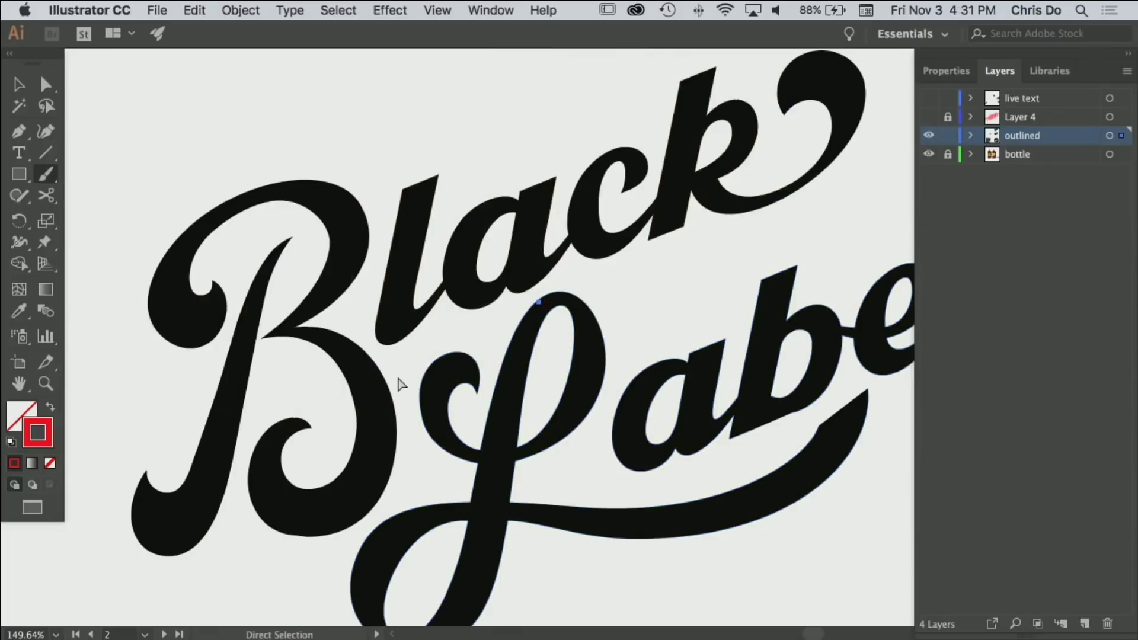
{"action": "key", "text": "p"}
{"action": "left_click", "coordinate": [274, 539], "text": "super"}
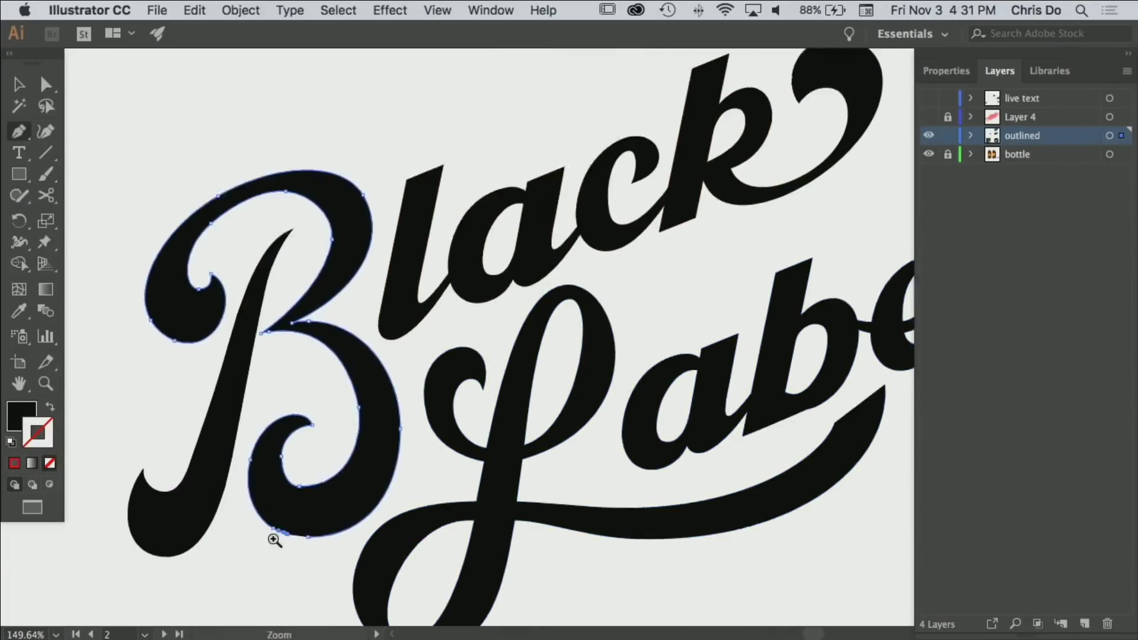
{"action": "key", "text": "super+shift+a"}
{"action": "left_click", "coordinate": [558, 440], "text": "alt+super"}
{"action": "left_click_drag", "start_coordinate": [546, 385], "coordinate": [452, 448]}
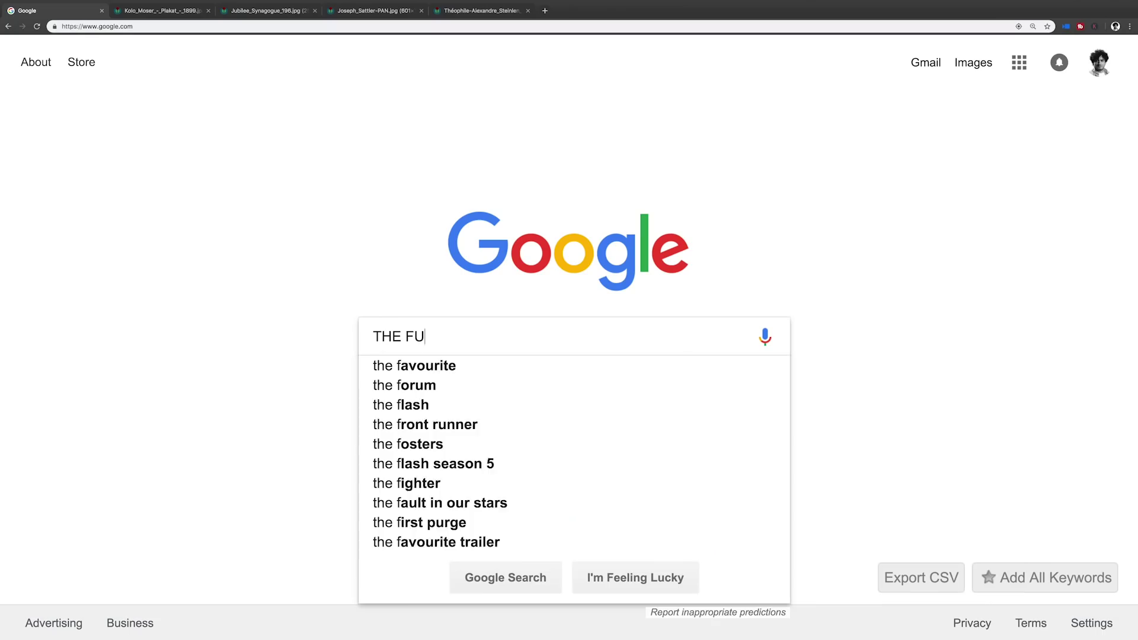
- Switch to the browser, search Google for "the futur logo design" and open the "Design Fundamentals: Logo Design & Construction" result
{"action": "type", "text": "TUR LOGO DESIGN"}
{"action": "left_click", "coordinate": [437, 368]}
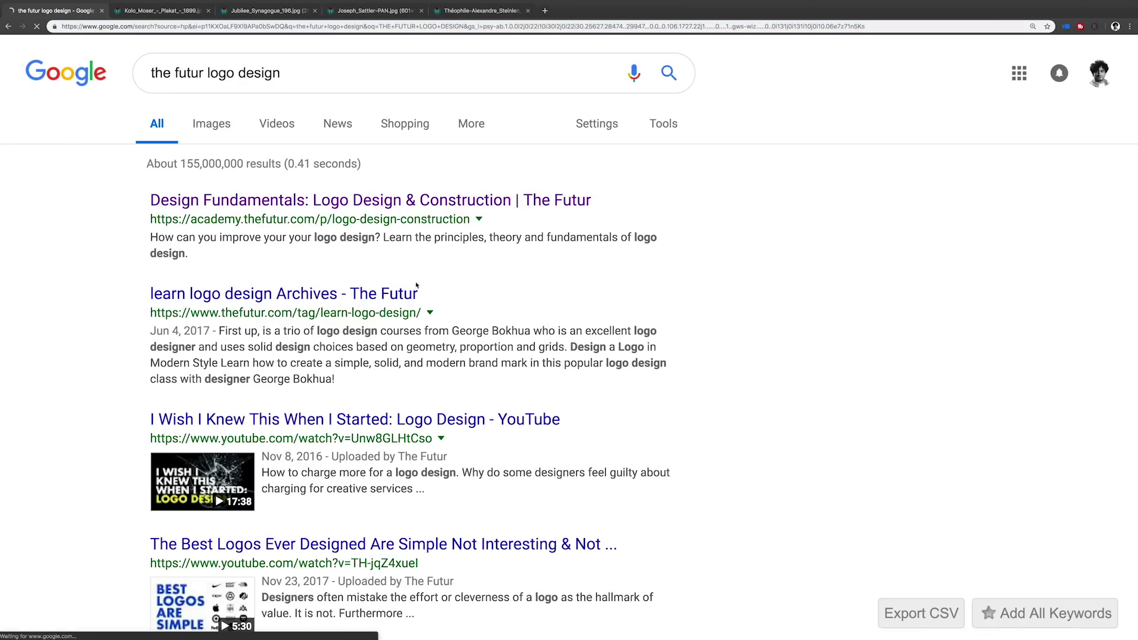
{"action": "left_click", "coordinate": [261, 197]}
{"action": "scroll", "coordinate": [653, 413], "scroll_direction": "down", "scroll_amount": 5}
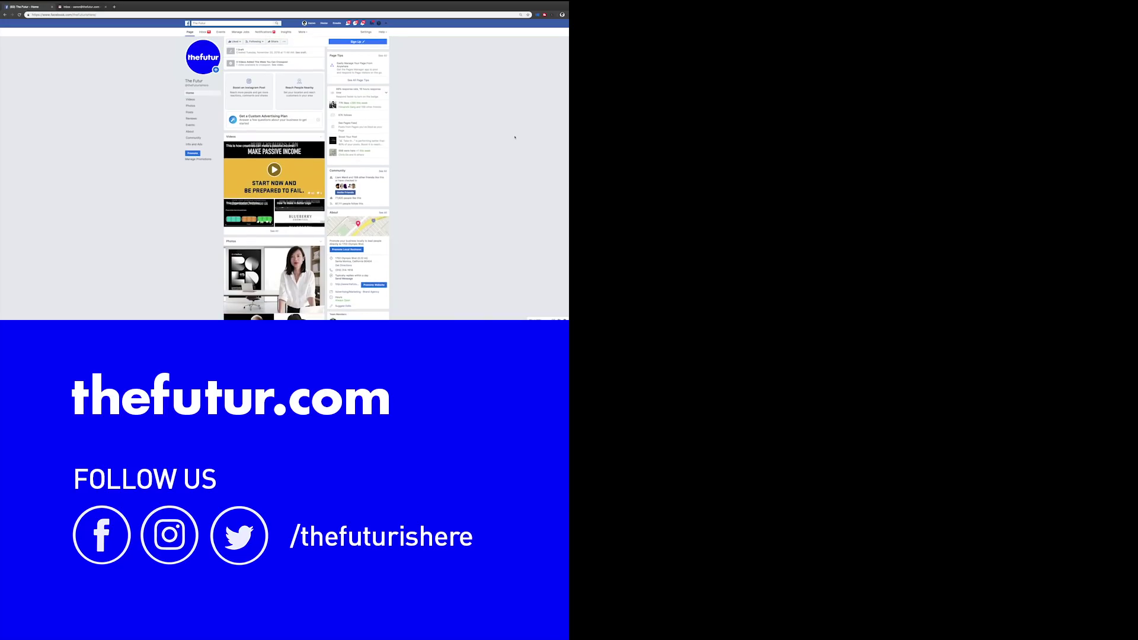
{"action": "scroll", "coordinate": [514, 136], "scroll_direction": "down", "scroll_amount": 9}
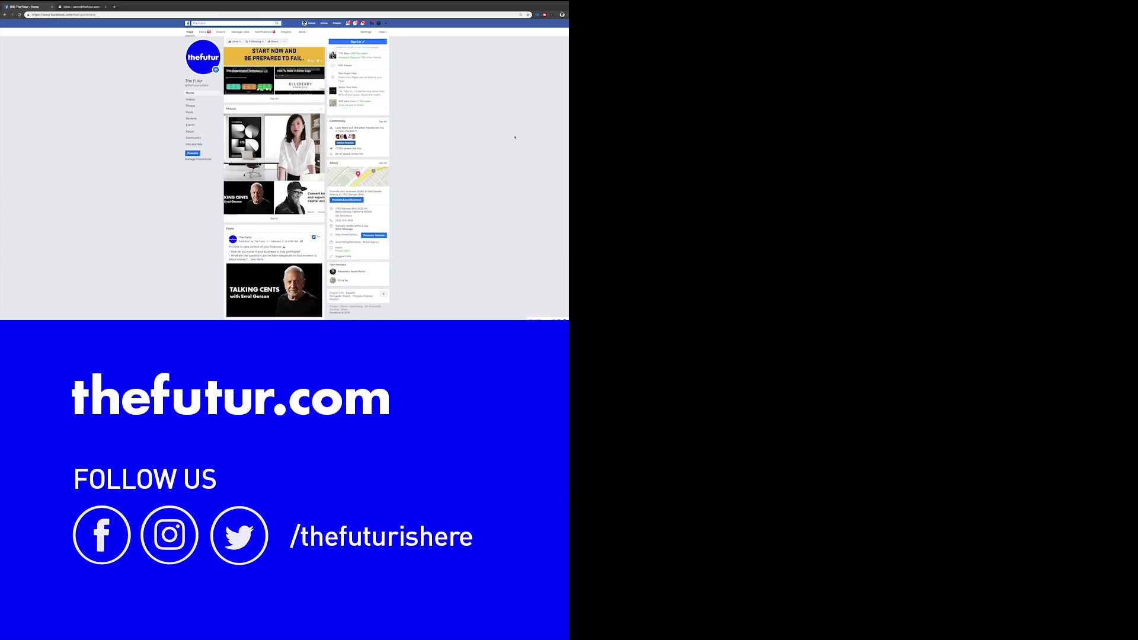